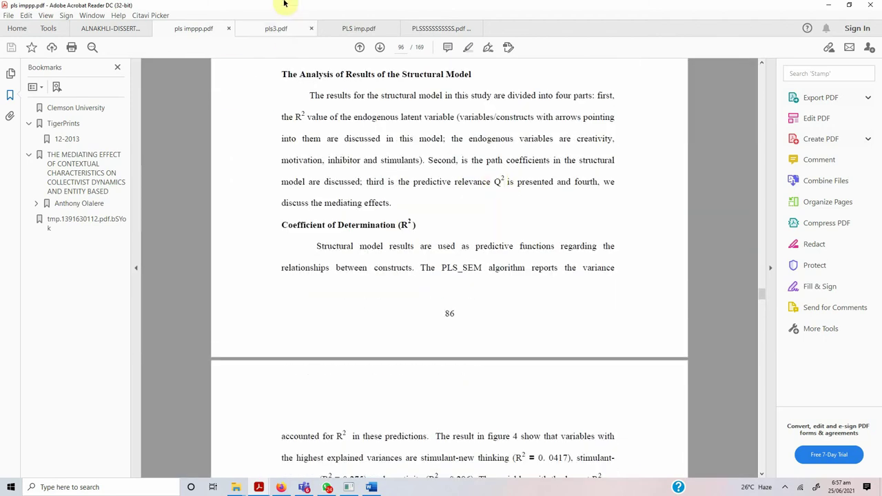
Read pls3.pdf from section 5.2 down to Table 5.6, behavioural intention reliability, on page 137
left_click(279, 31)
scroll(428, 235, "down", 5)
scroll(428, 249, "down", 10)
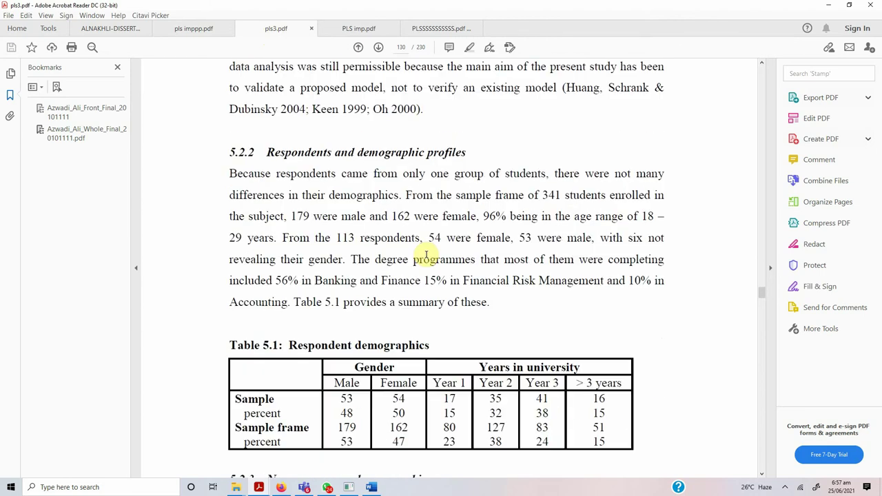
scroll(425, 255, "down", 10)
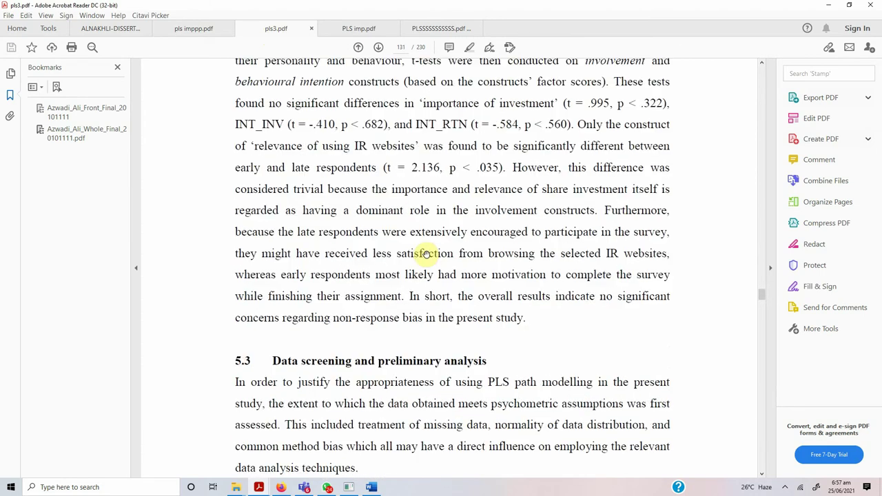
scroll(425, 254, "down", 10)
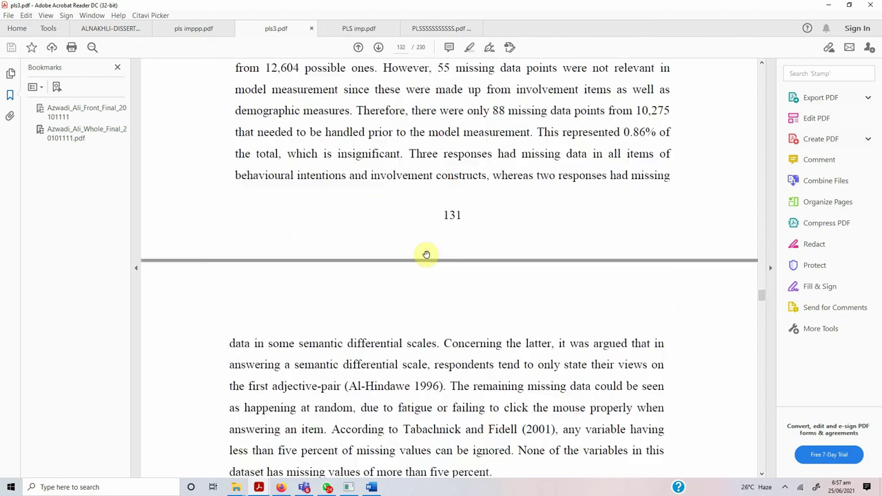
scroll(427, 254, "down", 10)
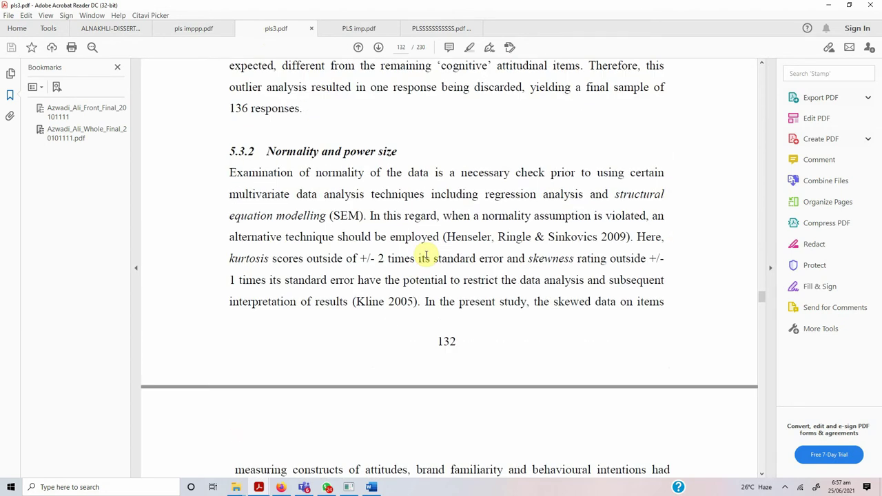
scroll(426, 254, "down", 4)
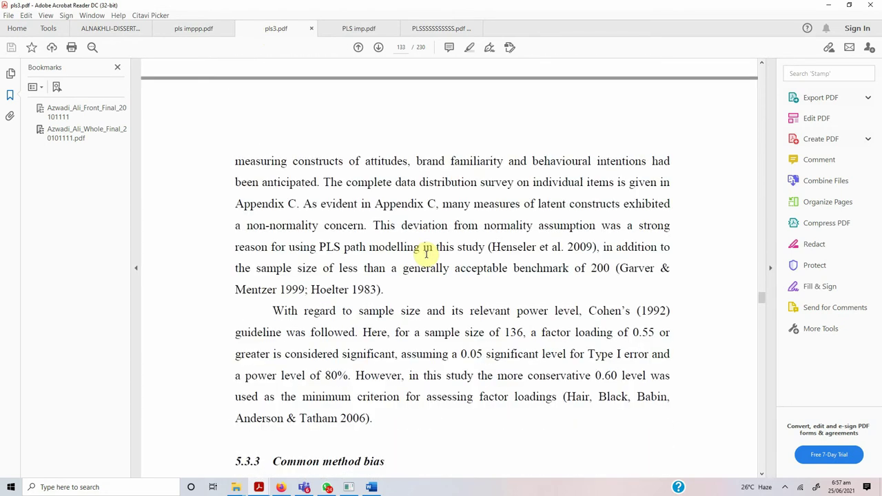
scroll(427, 254, "down", 4)
scroll(426, 254, "down", 4)
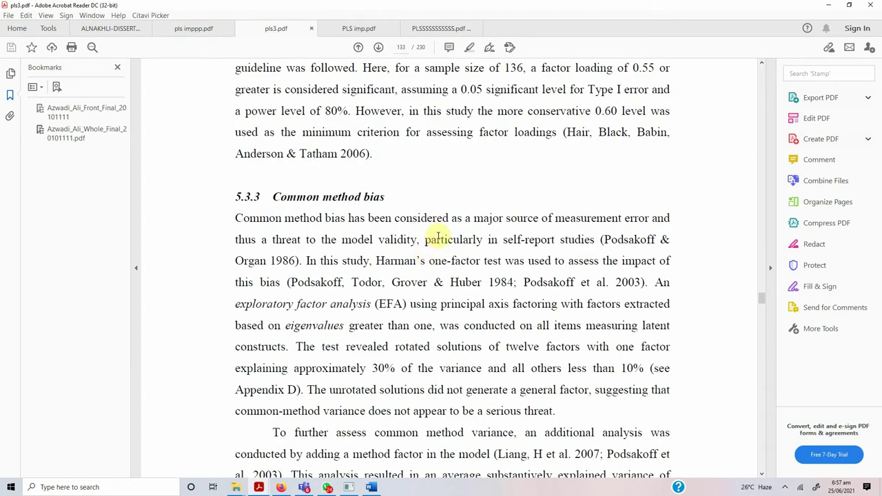
scroll(438, 236, "down", 16)
scroll(438, 236, "down", 11)
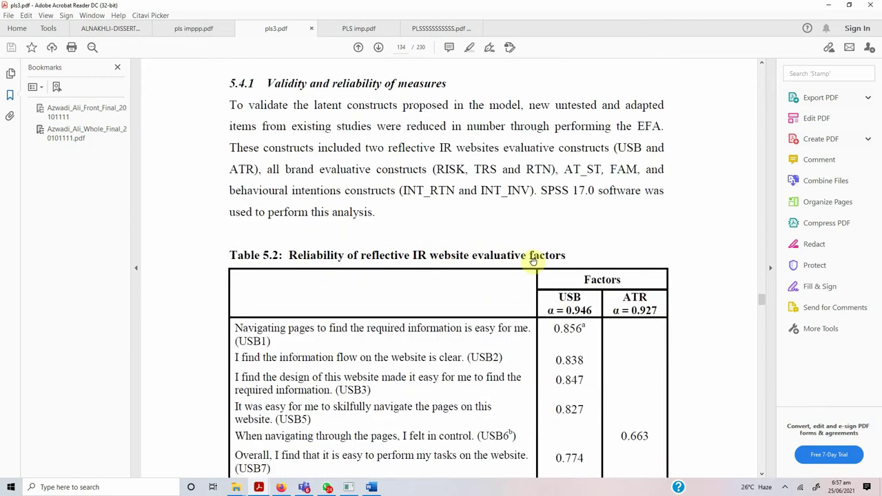
scroll(579, 262, "down", 2)
scroll(589, 294, "down", 9)
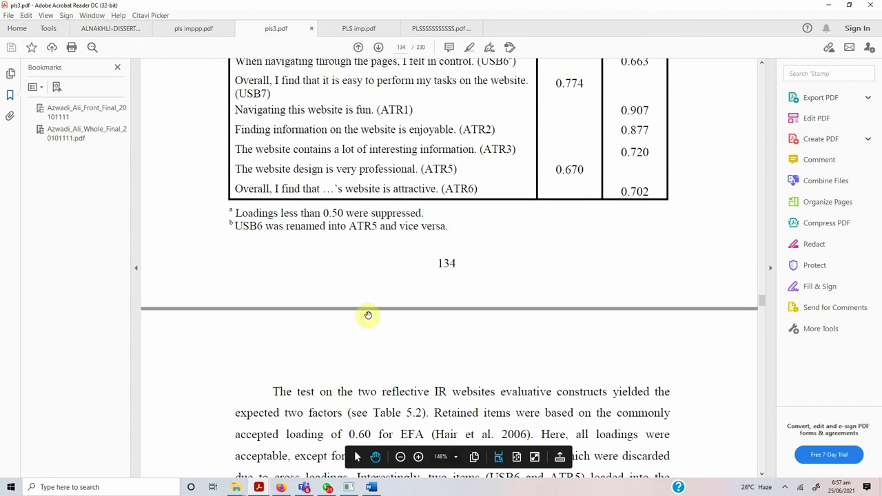
scroll(365, 358, "down", 20)
scroll(369, 314, "down", 12)
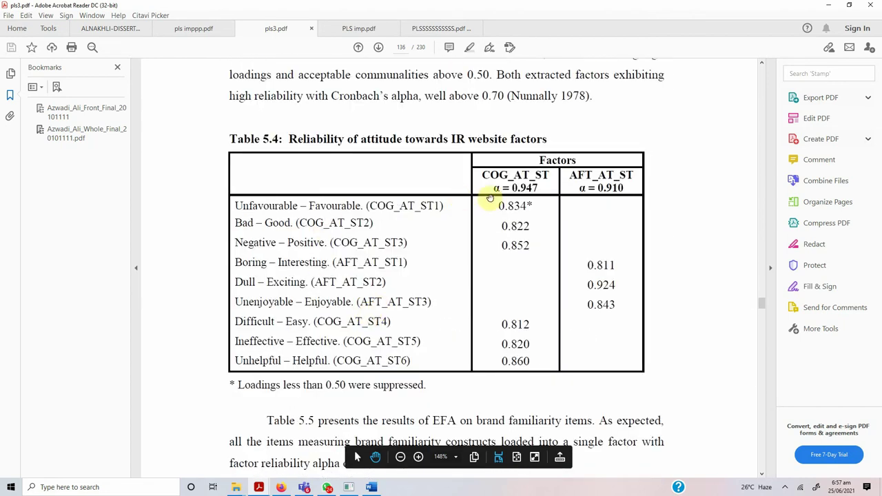
scroll(448, 228, "down", 16)
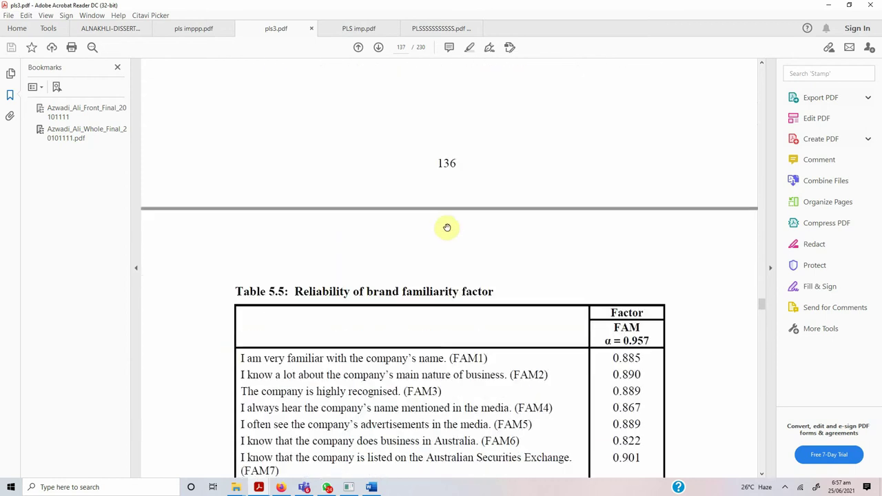
scroll(448, 227, "down", 3)
scroll(441, 255, "down", 5)
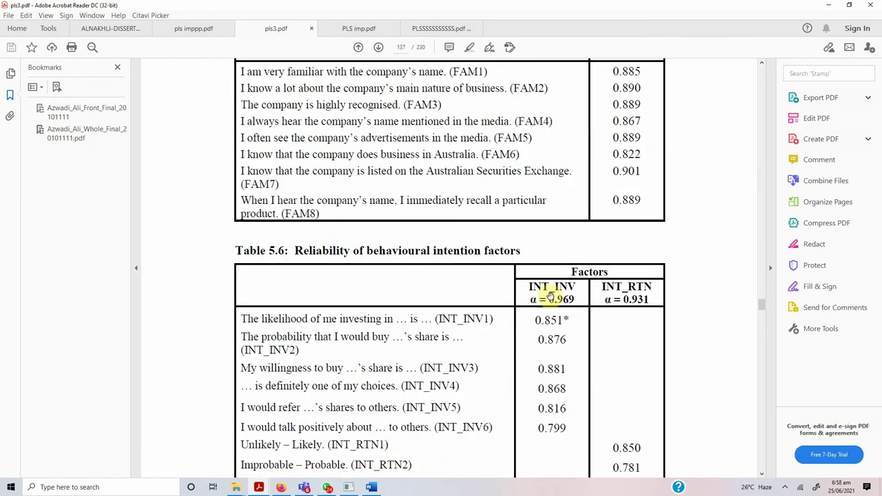
scroll(529, 299, "down", 1)
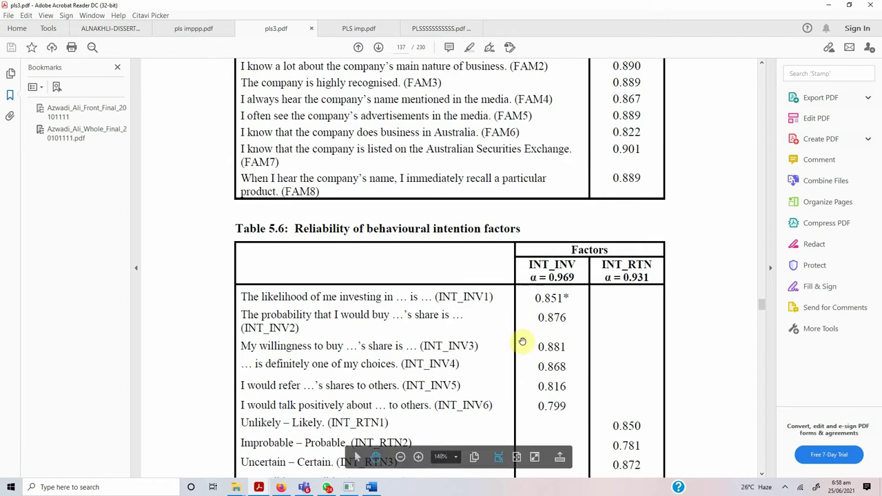
left_click(360, 30)
Scroll PLS imp.pdf down to Table 7.1's reflective measurement criteria
scroll(389, 235, "down", 10)
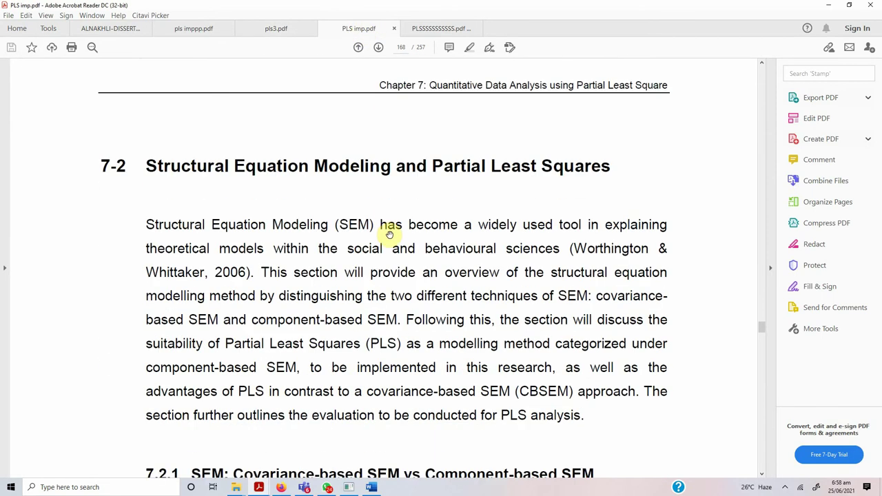
scroll(389, 234, "down", 20)
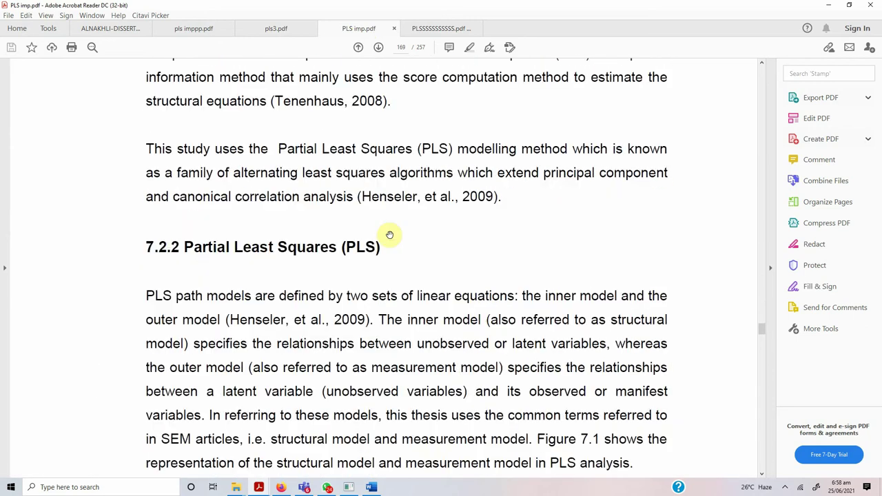
scroll(389, 235, "down", 20)
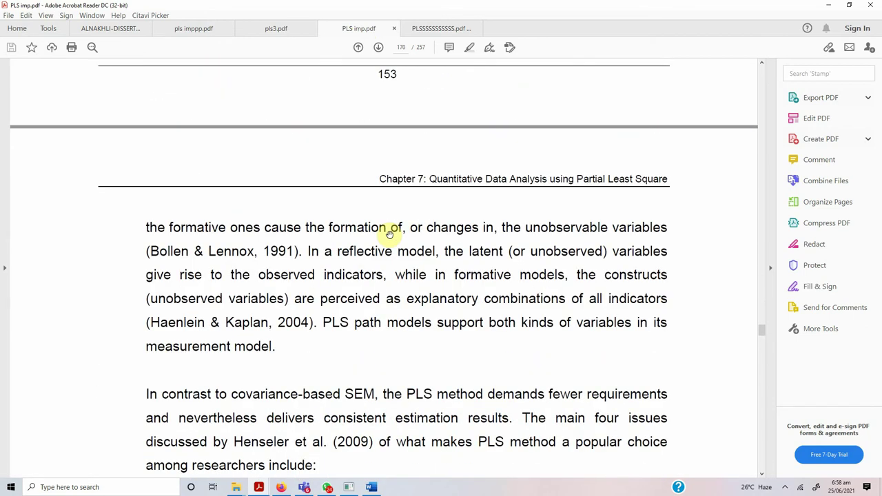
scroll(389, 235, "down", 20)
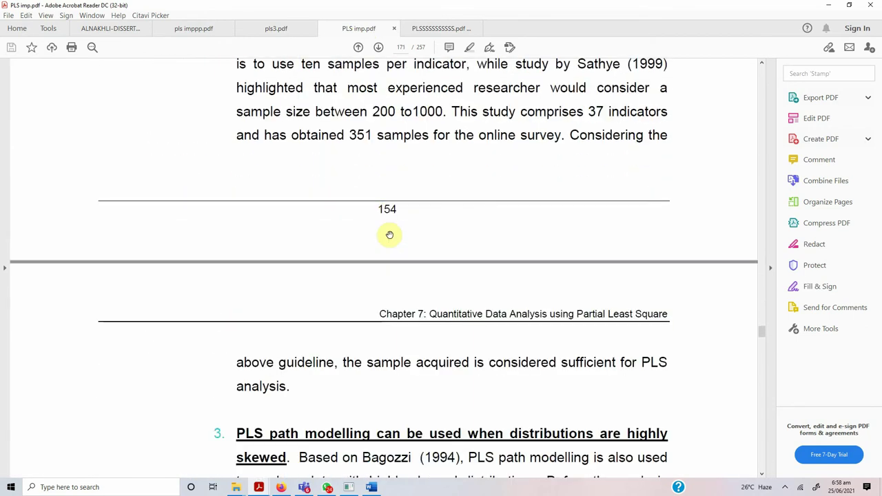
scroll(389, 235, "down", 15)
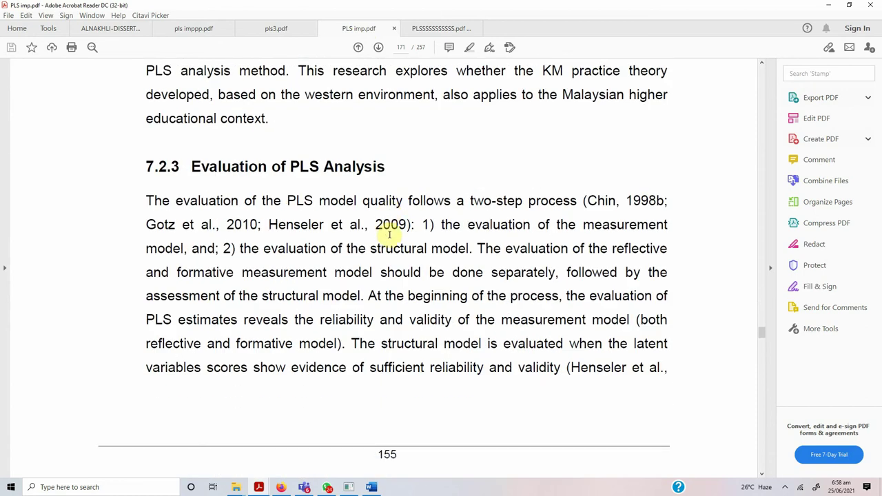
scroll(389, 235, "down", 20)
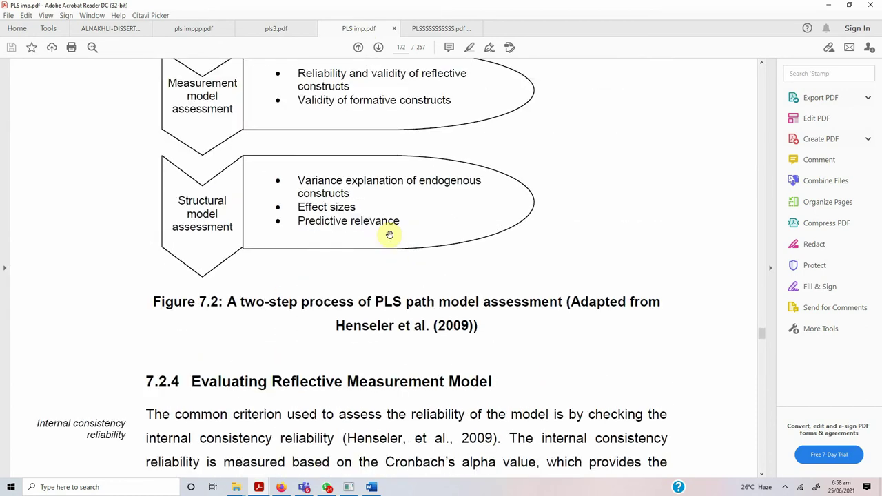
scroll(389, 235, "down", 10)
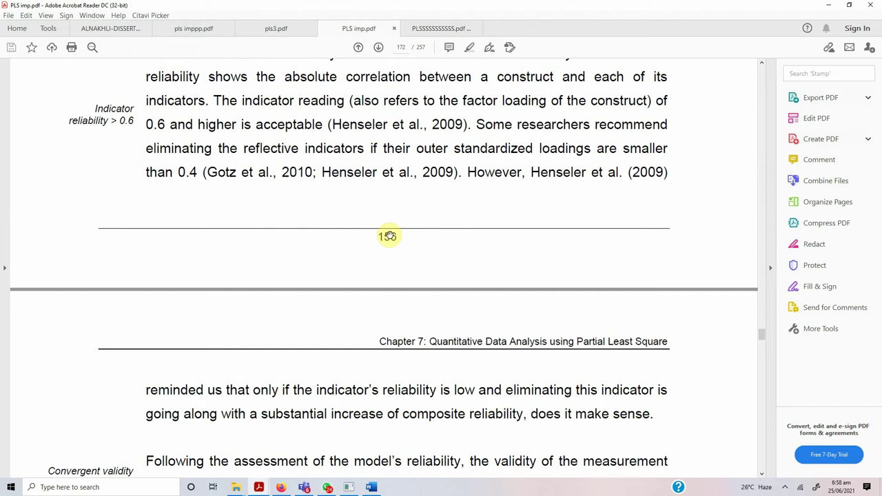
scroll(389, 235, "down", 20)
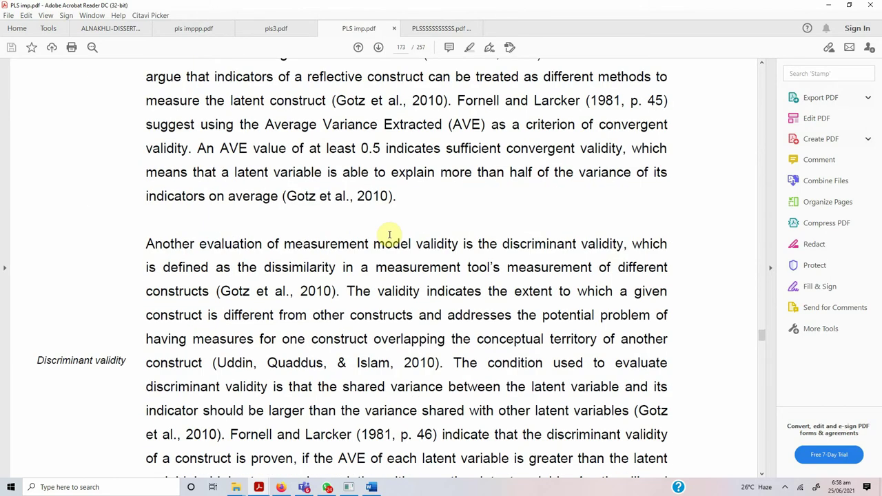
scroll(389, 235, "down", 15)
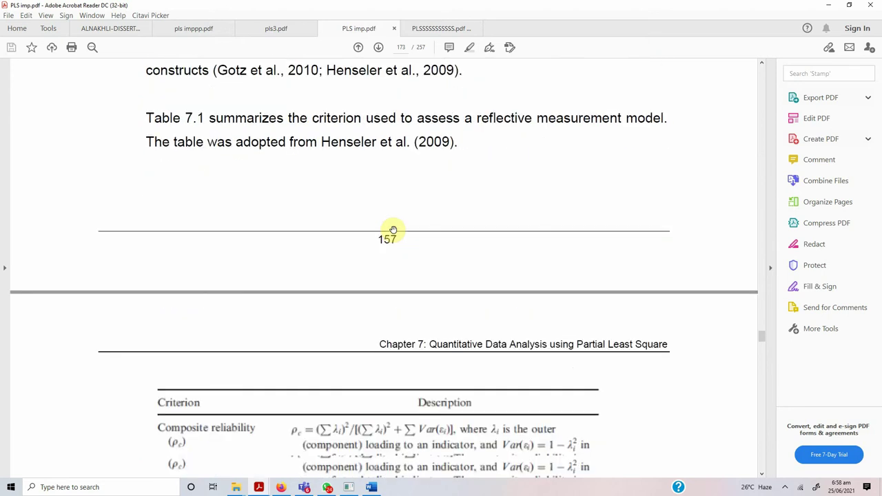
scroll(392, 229, "down", 4)
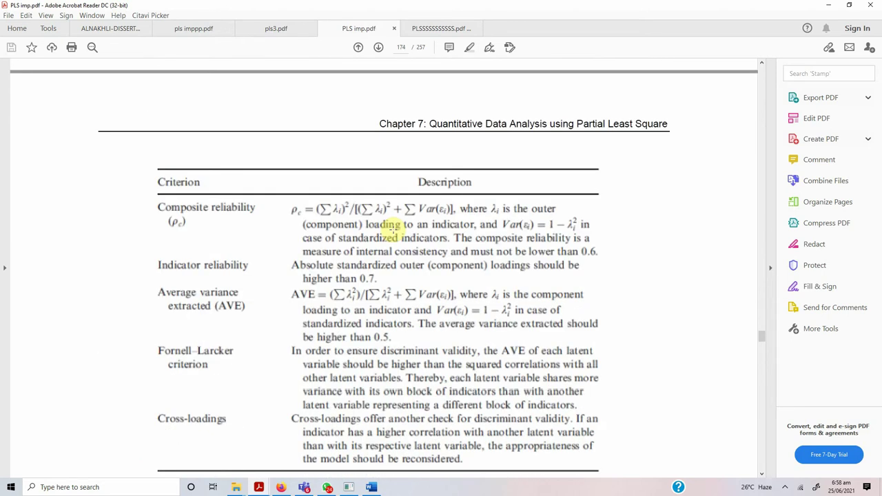
scroll(389, 231, "down", 3)
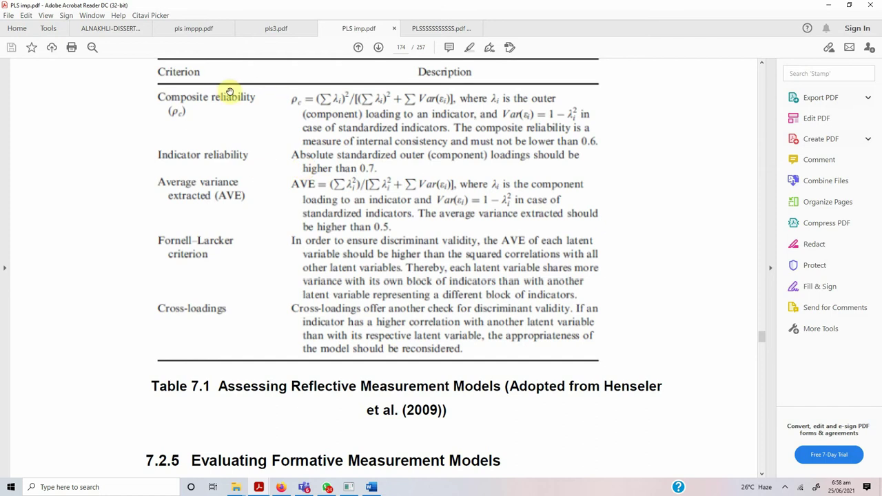
scroll(361, 216, "down", 10)
scroll(362, 218, "down", 20)
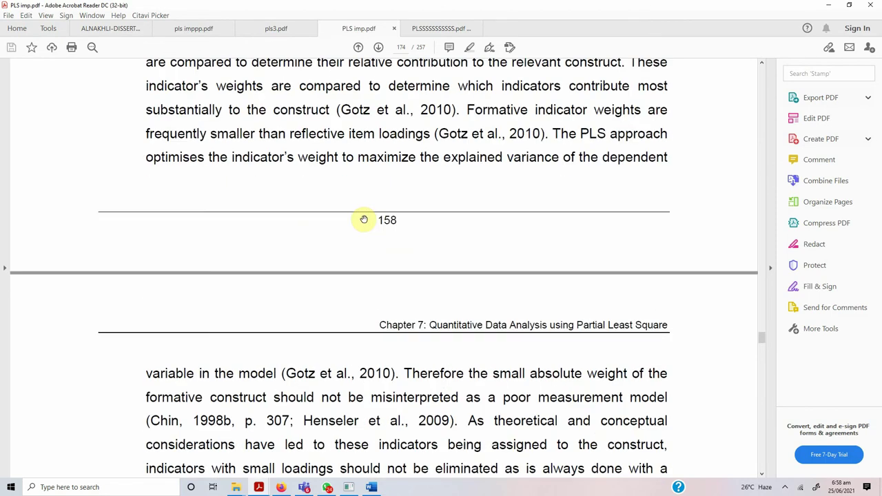
Review the reliability paragraph and table heading in PLSSSSSSSSSS.pdf, then return to the Word chapter
key("ctrl+Tab")
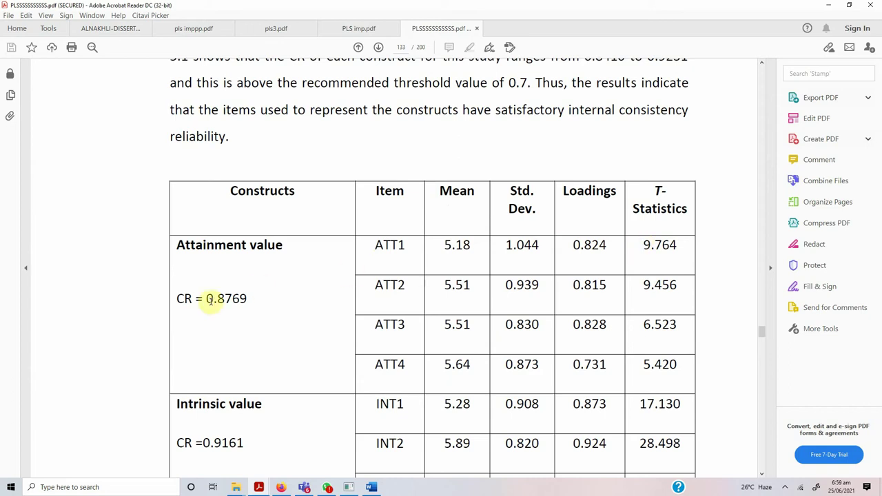
left_click_drag(206, 298, 289, 269)
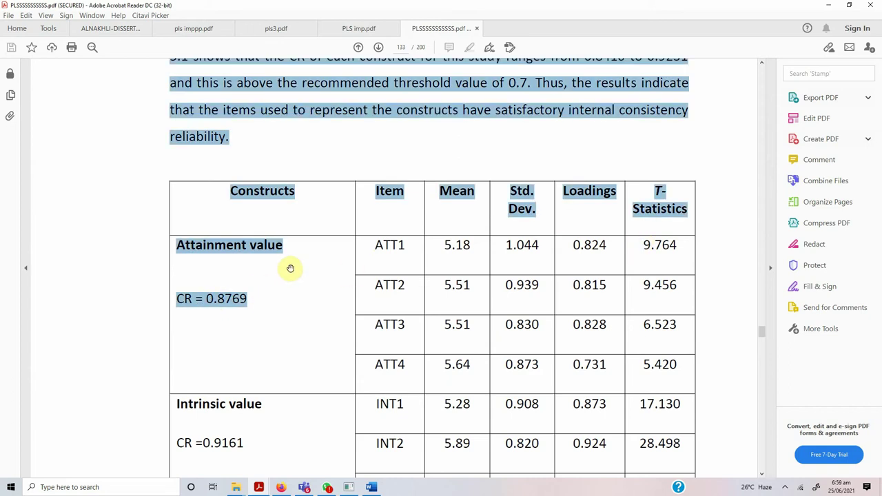
left_click(154, 307)
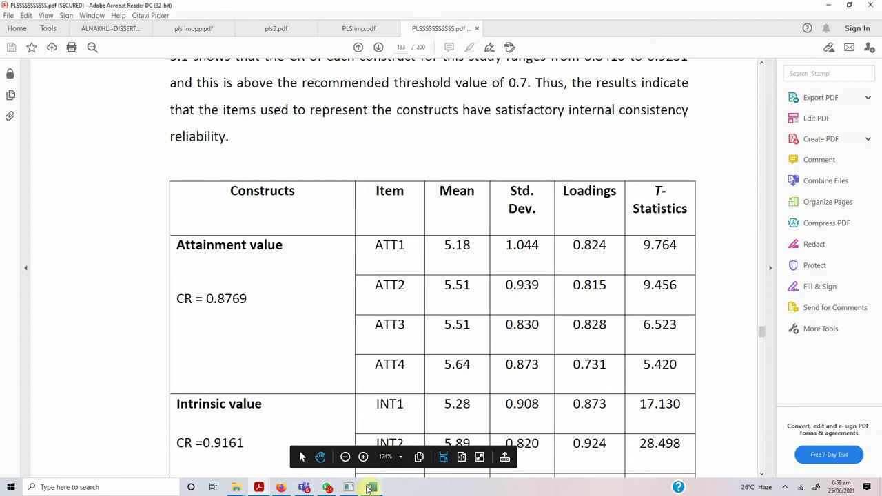
left_click(370, 486)
scroll(499, 280, "down", 8)
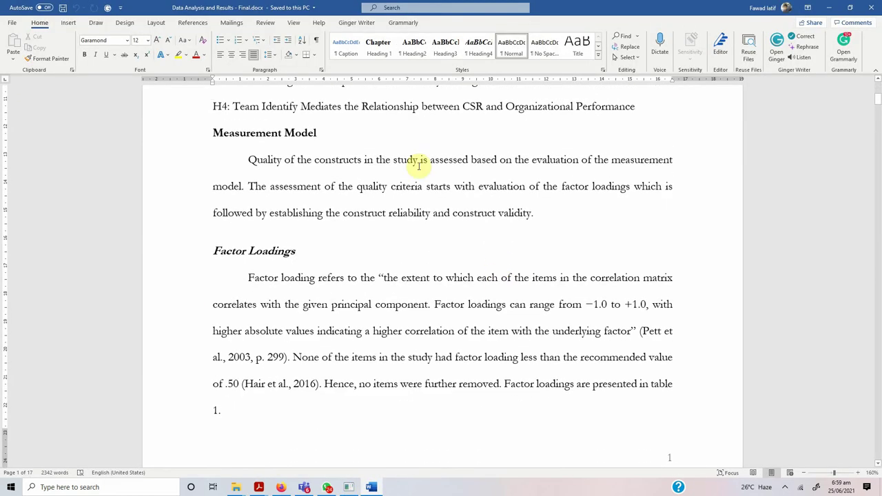
Highlight the Quality of the constructs and Factor loading definition paragraphs for review
left_click_drag(248, 160, 555, 207)
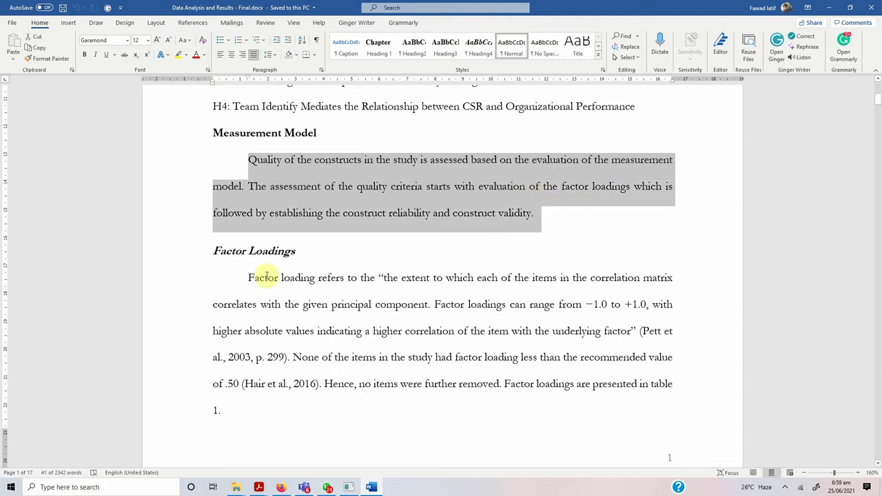
left_click(263, 254)
left_click_drag(247, 277, 675, 387)
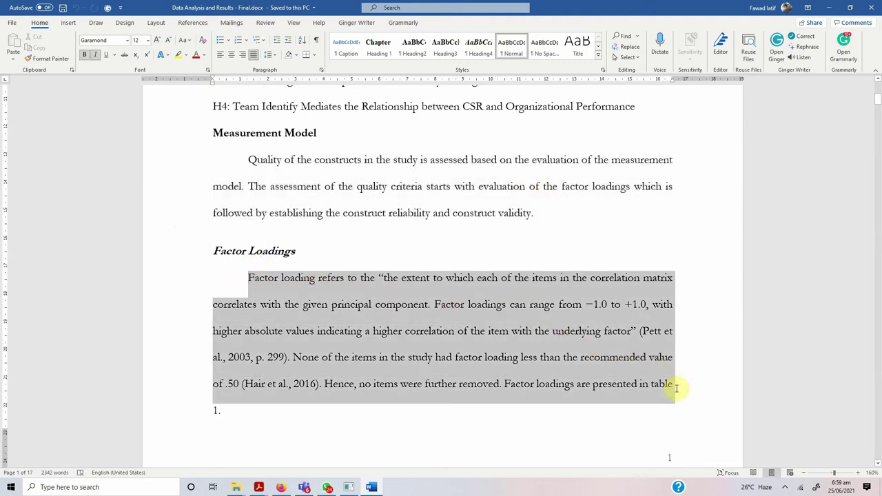
left_click(510, 384)
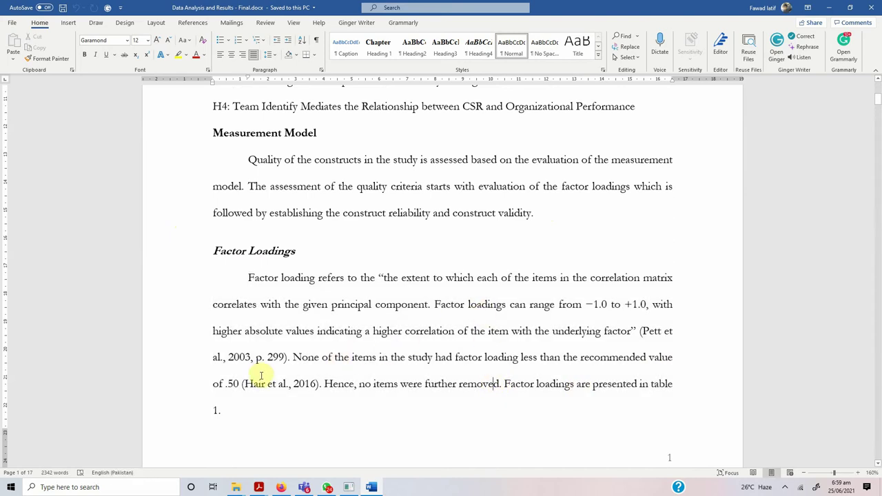
Look over Table 1's factor loading values, then bring up the SmartPLS FO.splsm model
scroll(295, 366, "down", 10)
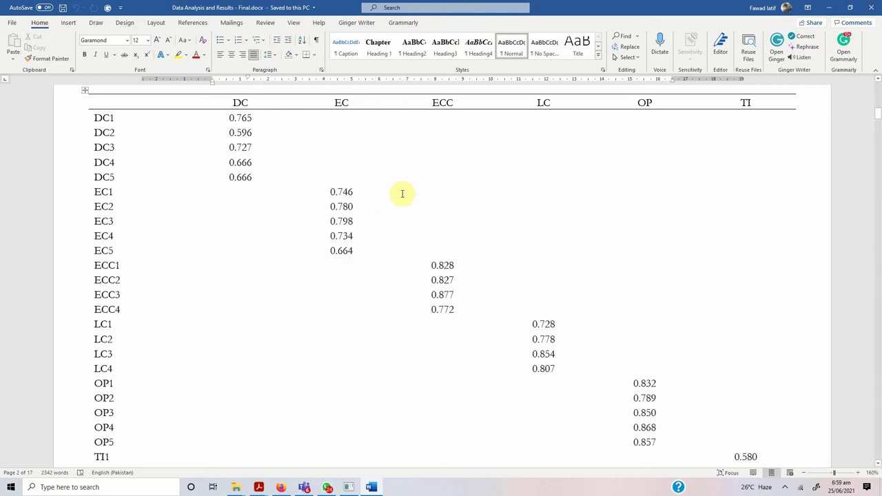
scroll(356, 183, "down", 4)
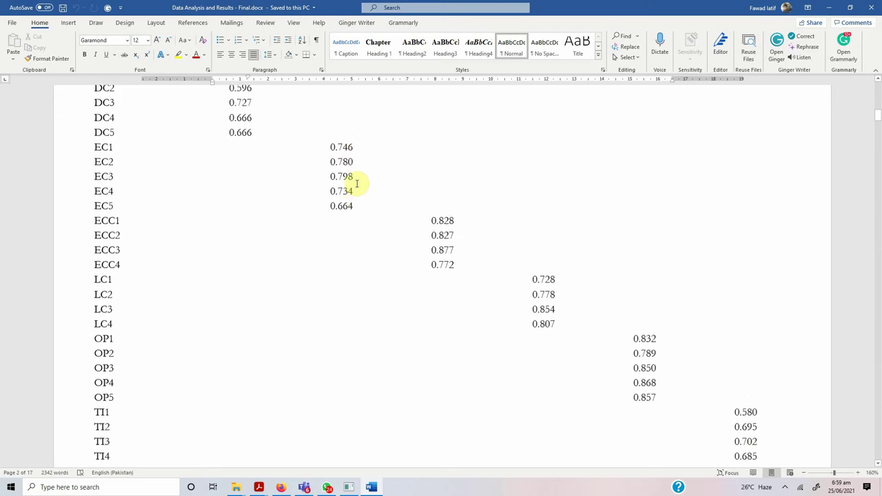
scroll(358, 180, "up", 5)
scroll(356, 182, "down", 3)
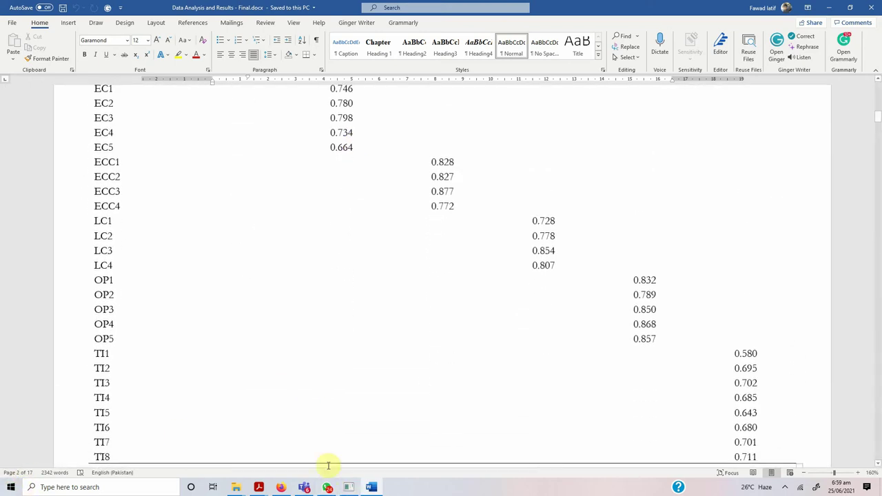
left_click(348, 487)
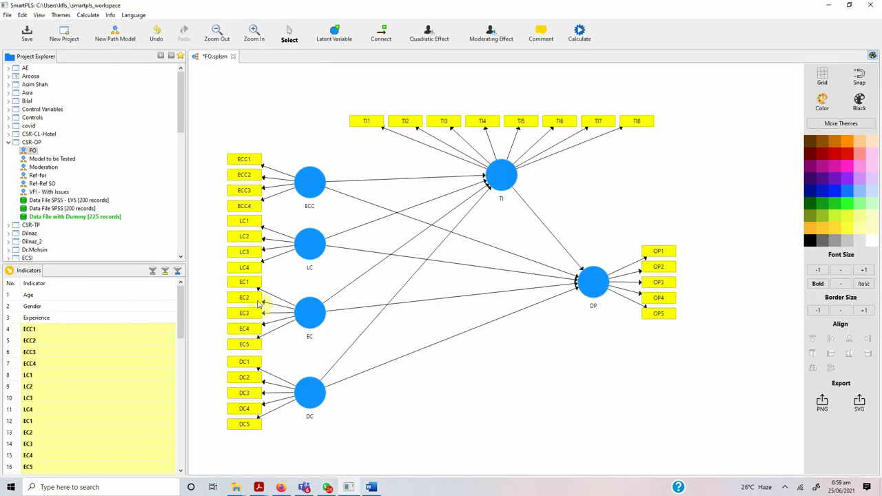
Select the indicators and then the ECC, LC, EC and DC constructs in turn
left_click_drag(228, 141, 346, 445)
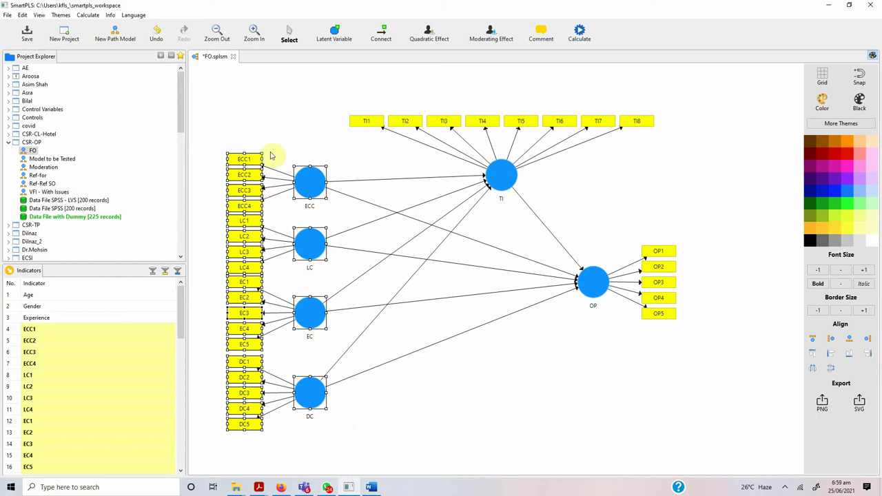
left_click(309, 190)
left_click(309, 242)
left_click(309, 310)
left_click(309, 383)
left_click(310, 317)
left_click(310, 245)
left_click(313, 186)
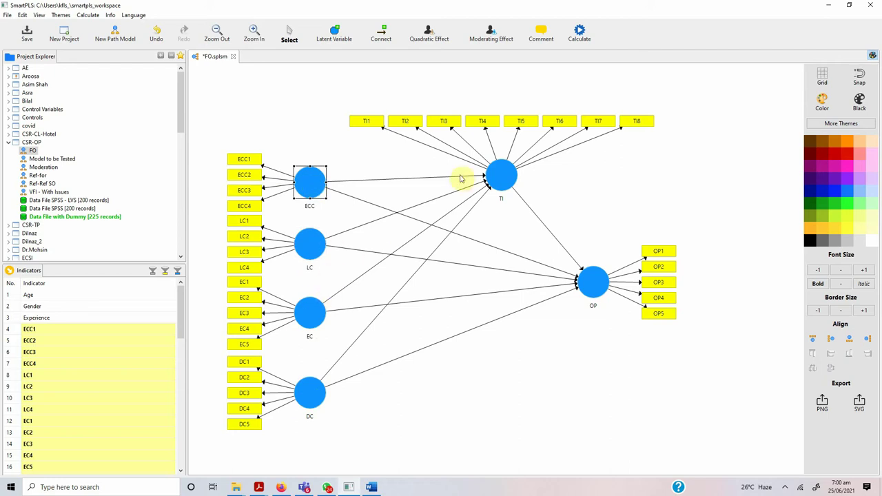
Select the TI and OP constructs, then return to Word's factor loading table
left_click(493, 178)
left_click(589, 279)
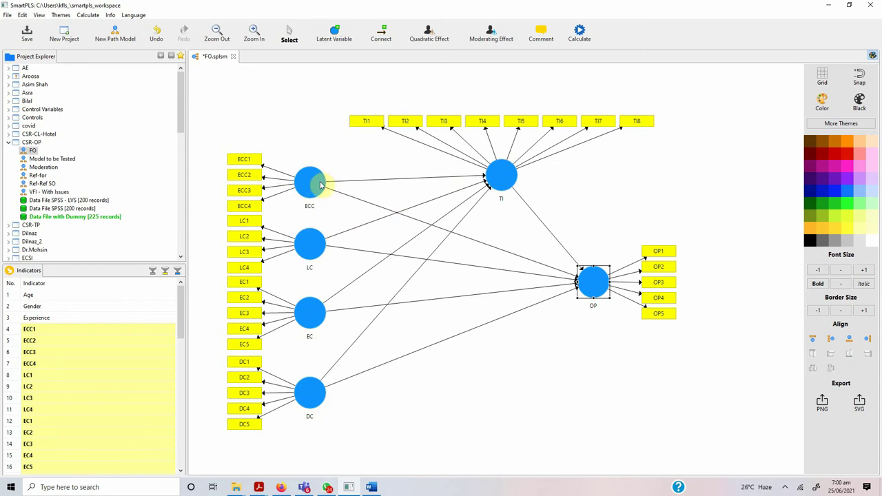
left_click(371, 487)
Read through pages 2–4 and the Table 2 VIF values, stopping at the Reliability Analysis heading
scroll(406, 250, "down", 5)
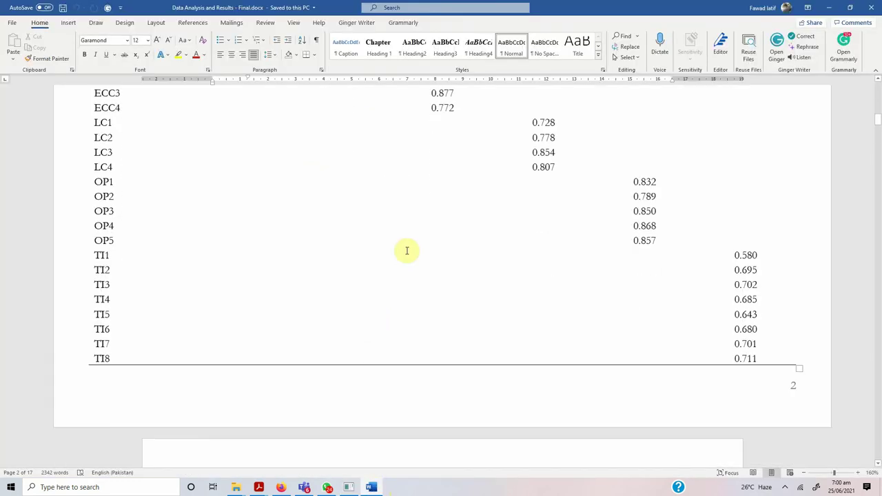
scroll(407, 250, "down", 4)
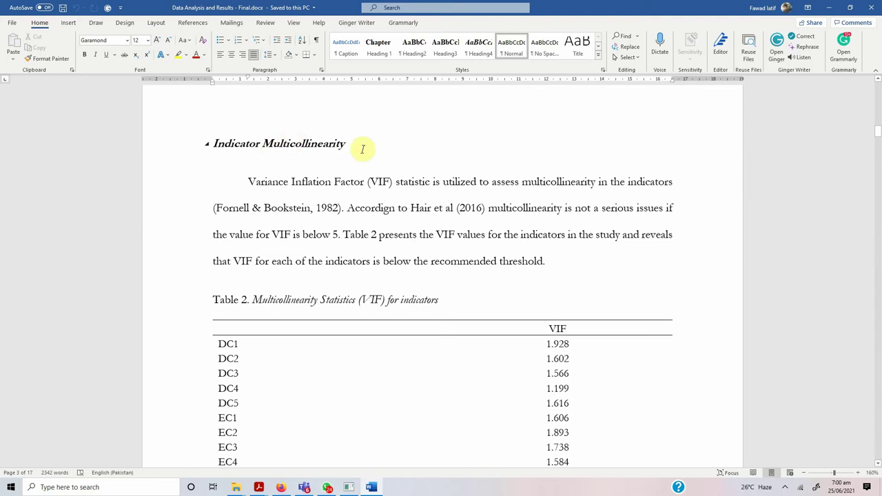
scroll(360, 144, "down", 3)
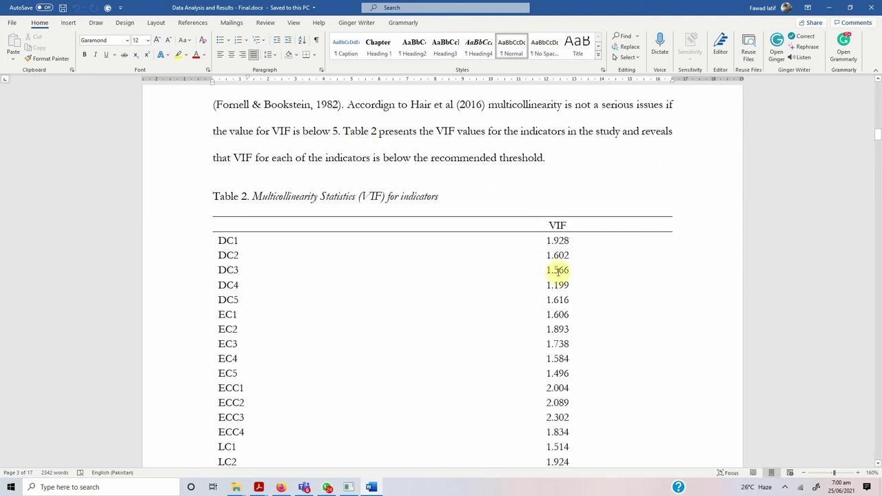
scroll(551, 289, "down", 7)
scroll(386, 183, "up", 6)
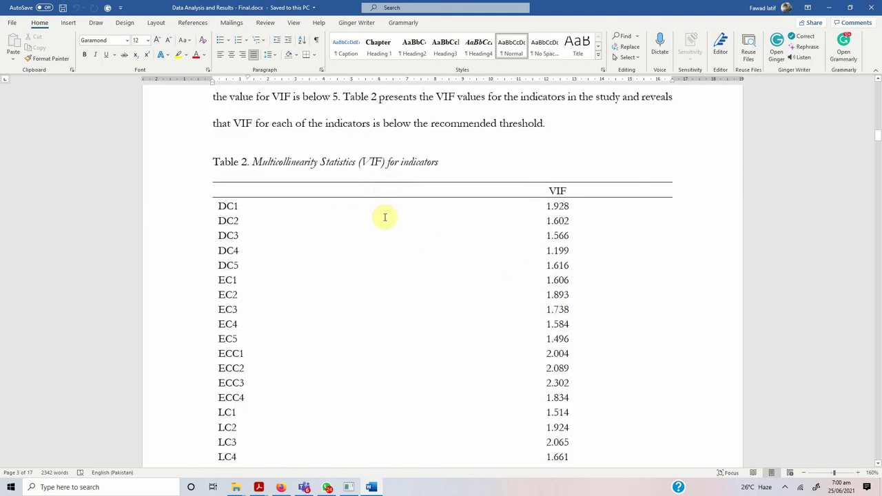
scroll(385, 218, "down", 15)
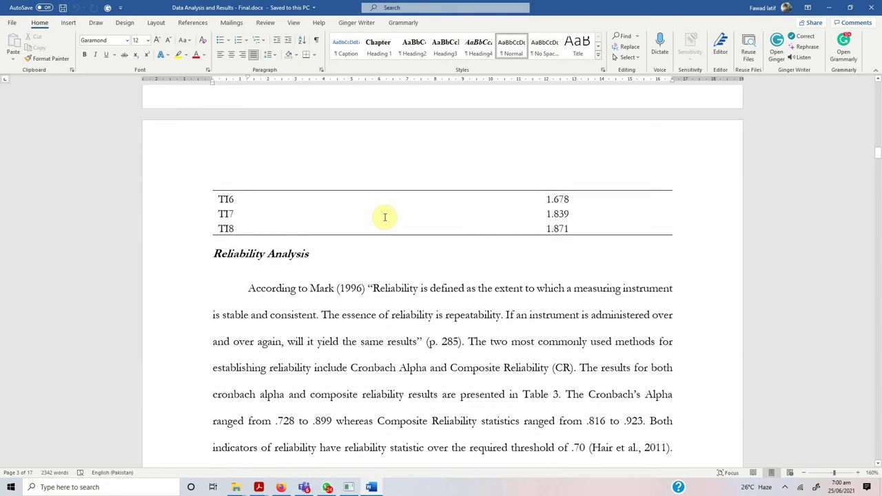
scroll(386, 217, "up", 15)
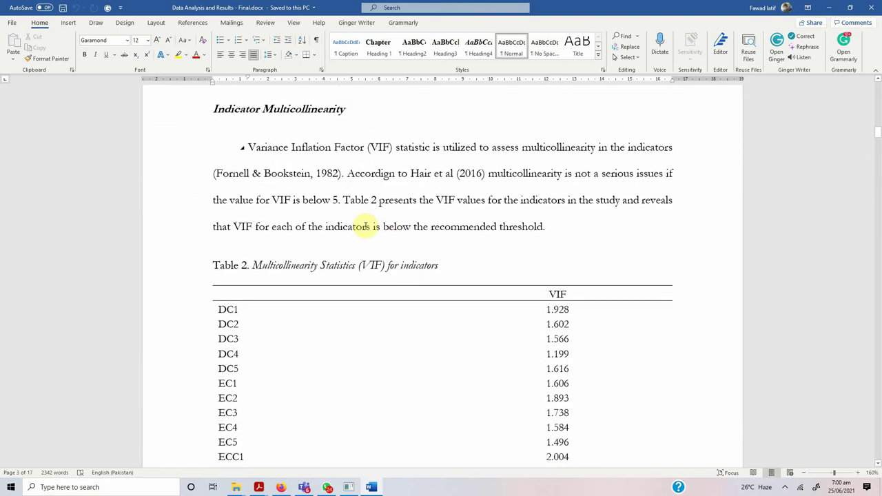
scroll(339, 191, "up", 15)
scroll(338, 234, "down", 13)
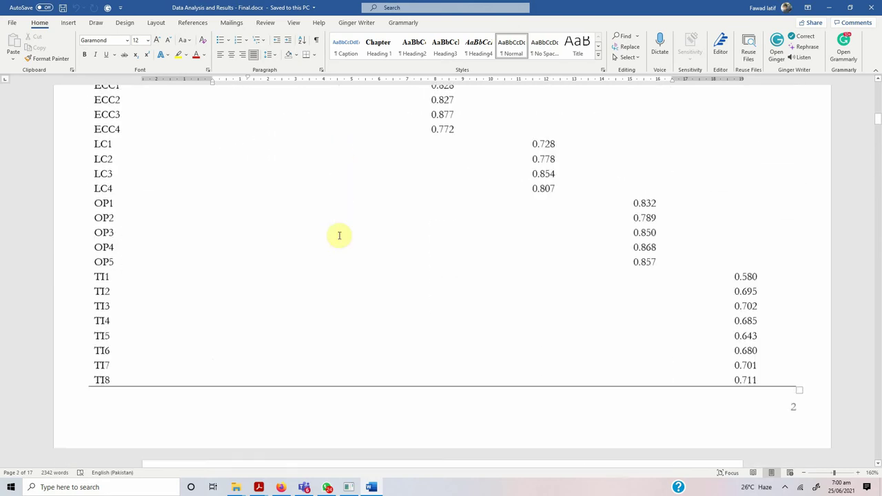
scroll(339, 234, "down", 13)
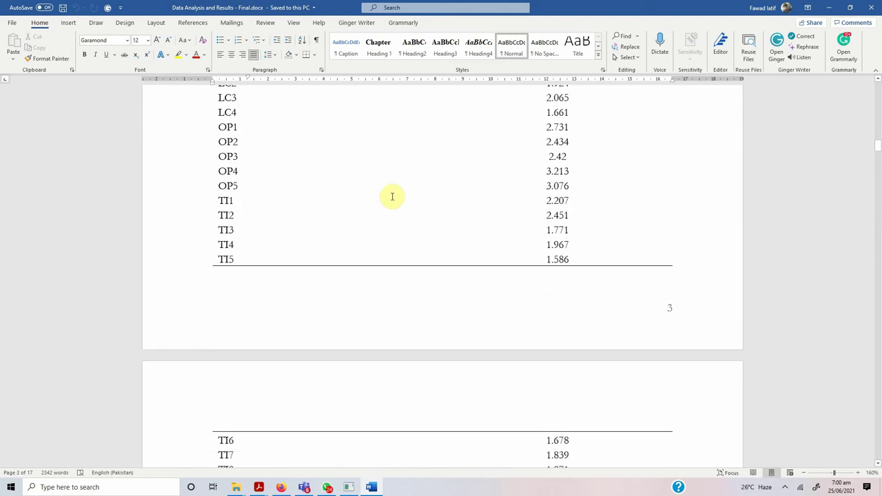
scroll(476, 143, "up", 13)
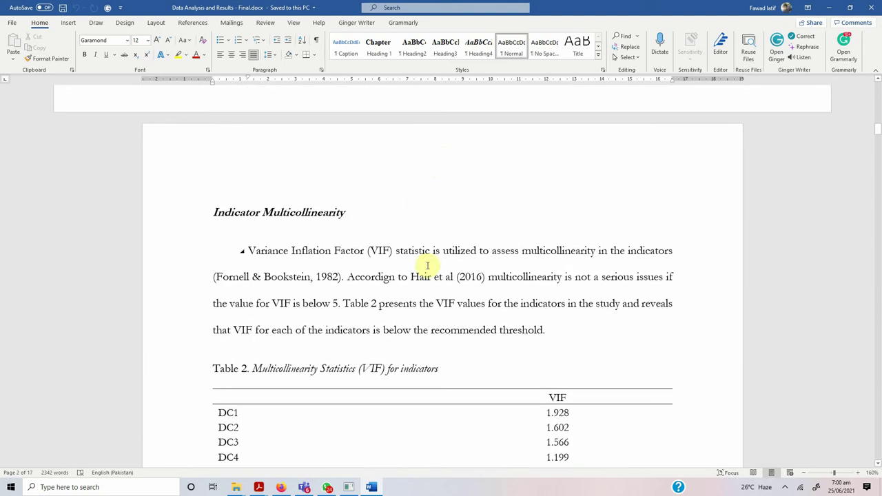
scroll(427, 265, "down", 17)
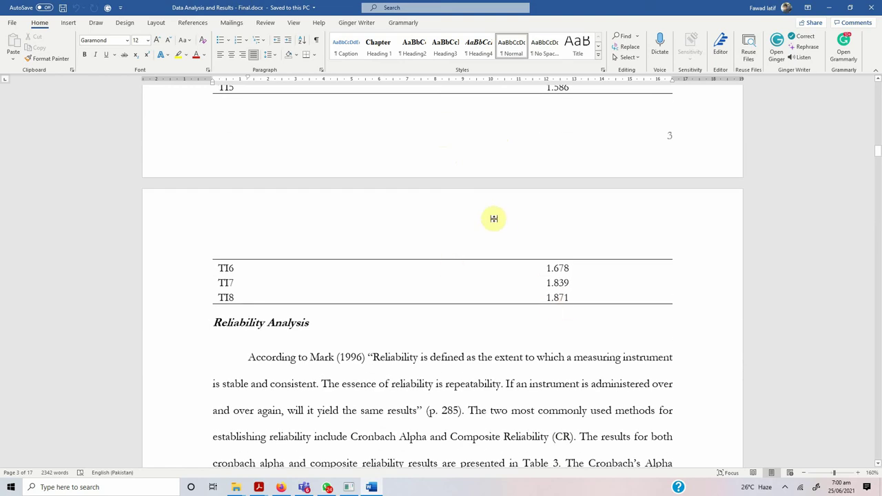
scroll(494, 219, "up", 13)
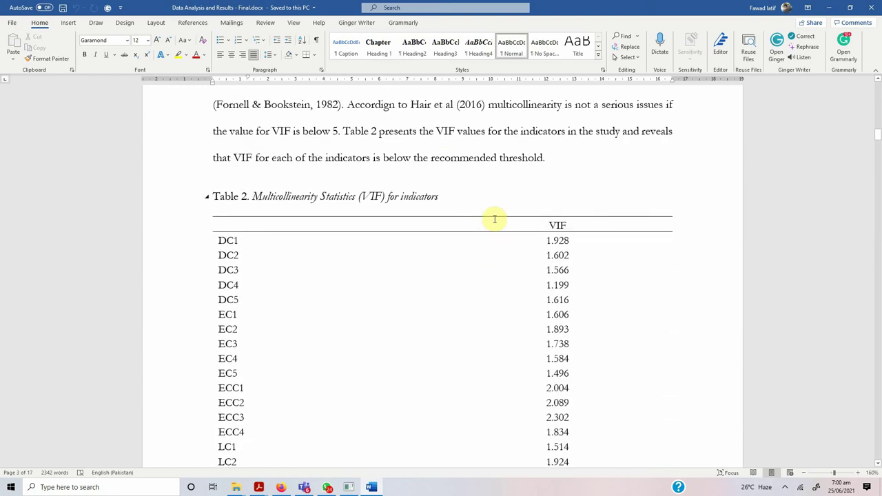
scroll(493, 219, "up", 20)
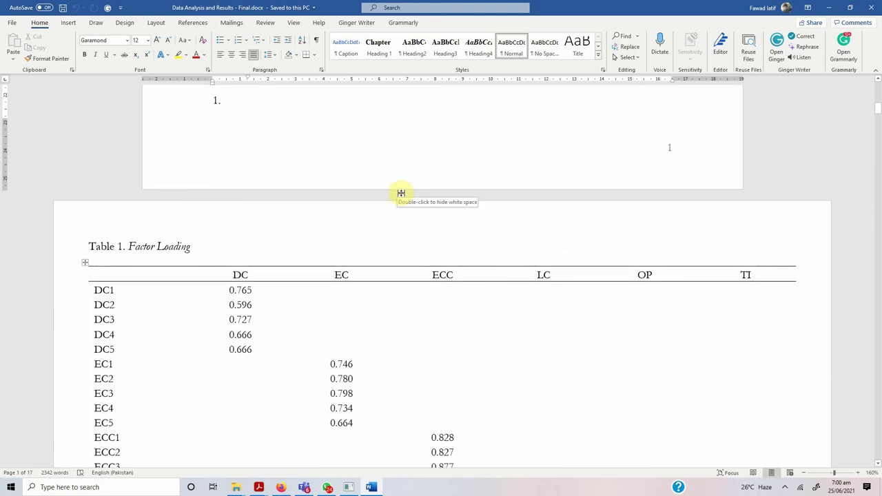
scroll(400, 193, "down", 14)
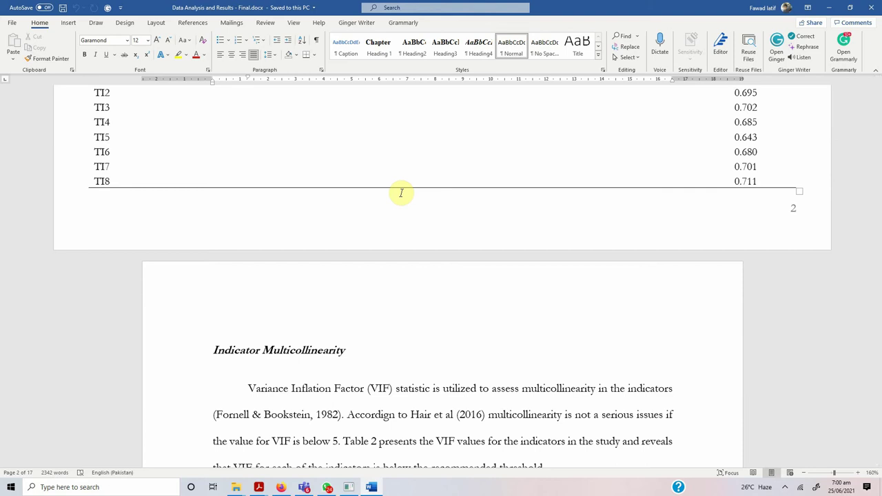
scroll(401, 193, "down", 15)
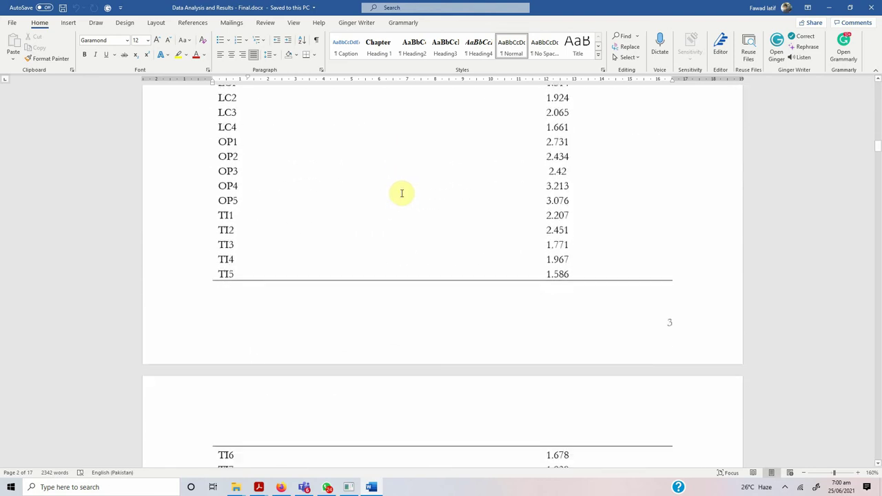
scroll(400, 192, "down", 6)
Highlight the six data rows of Table 3 for review
scroll(388, 133, "up", 1)
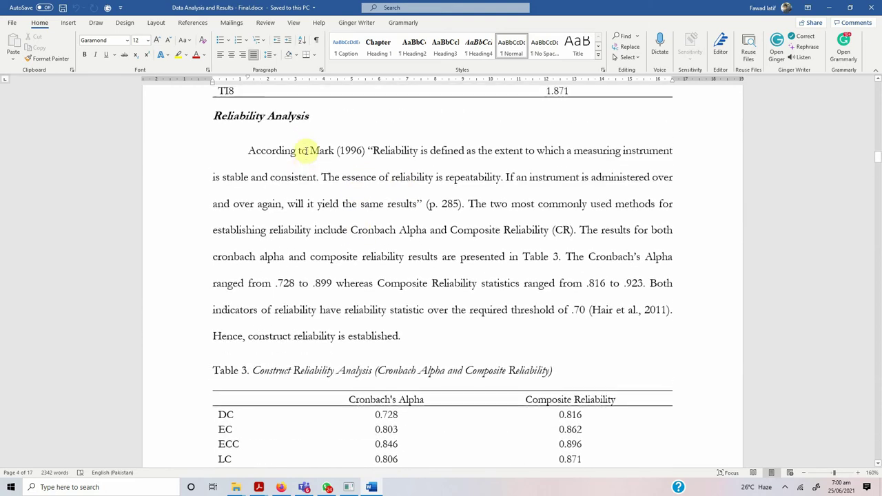
scroll(291, 193, "down", 3)
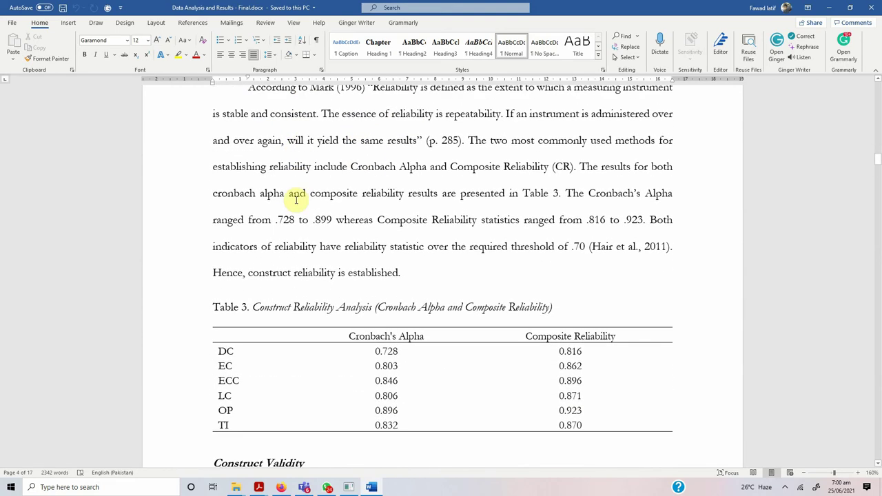
left_click_drag(221, 345, 579, 413)
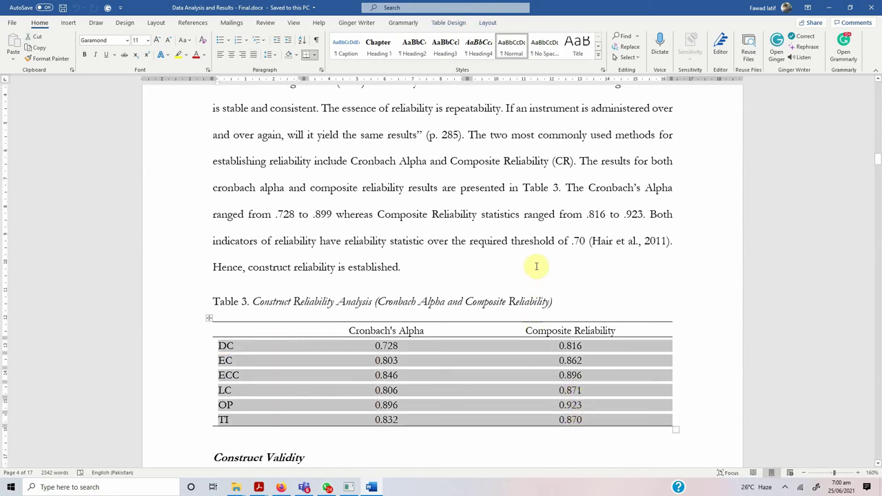
left_click(459, 277)
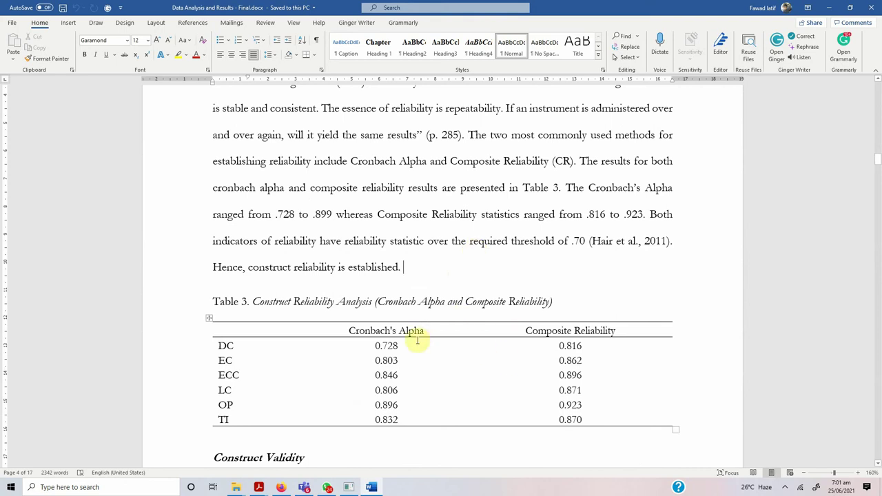
Highlight the opening lines of the Reliability Analysis paragraph and its reliability-range sentence
scroll(561, 334, "up", 3)
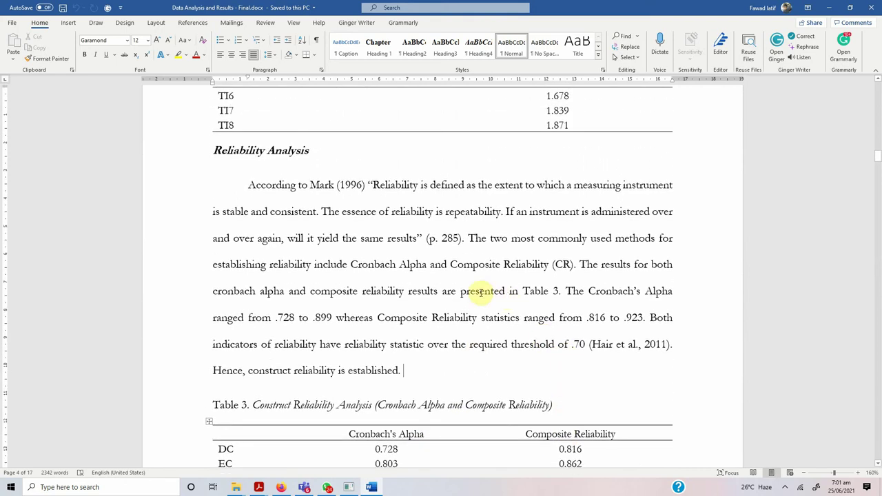
left_click_drag(248, 184, 672, 214)
left_click(421, 270)
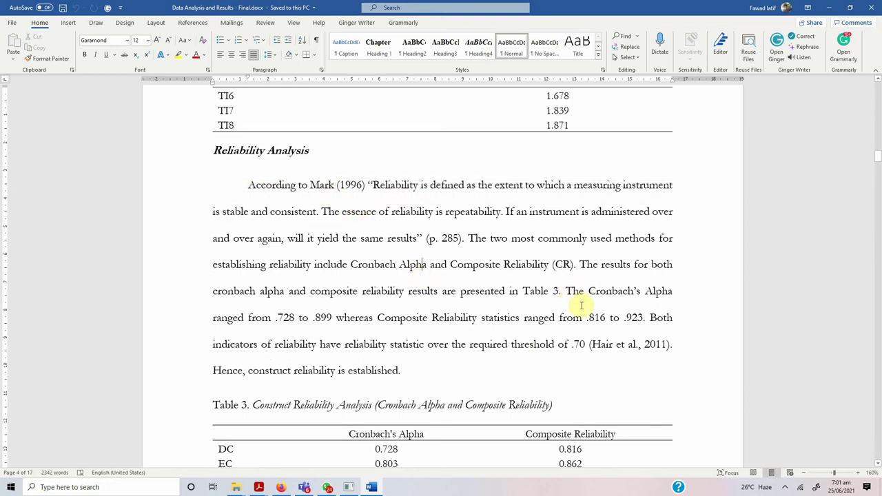
left_click_drag(571, 289, 606, 318)
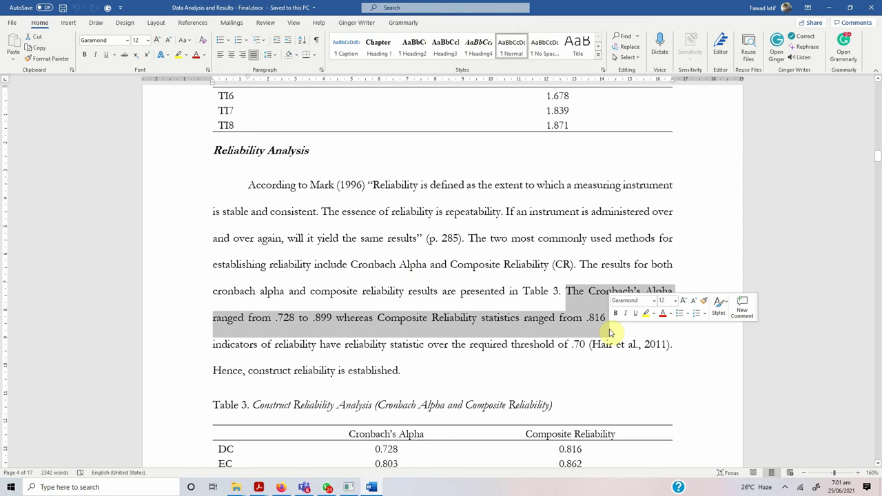
left_click(510, 345)
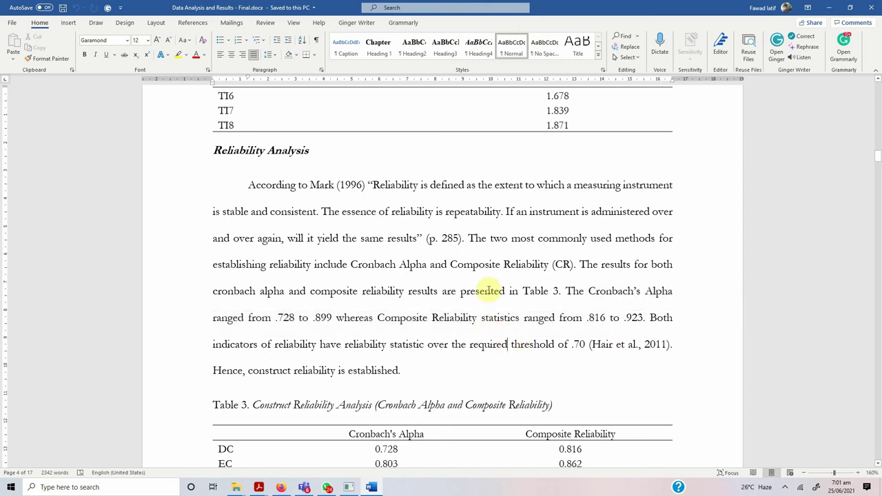
Scroll down past Table 3 to the Construct Validity section
scroll(489, 290, "down", 5)
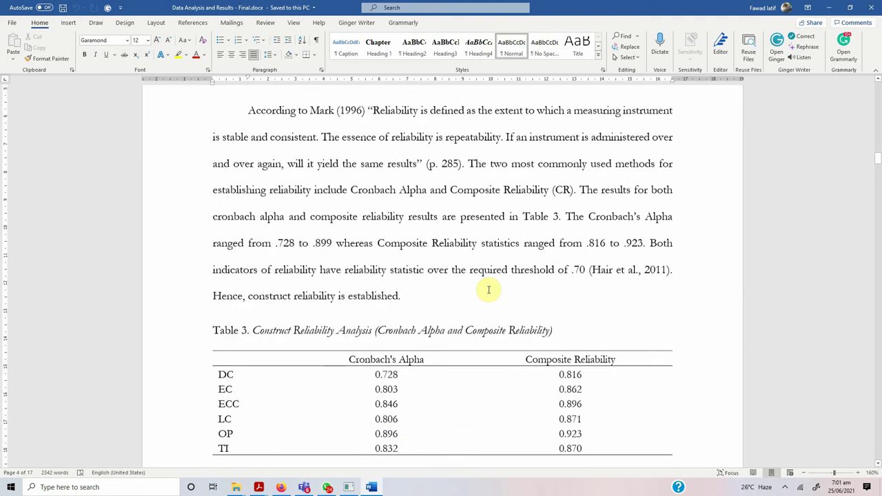
scroll(489, 290, "up", 5)
scroll(488, 290, "down", 3)
scroll(489, 290, "down", 2)
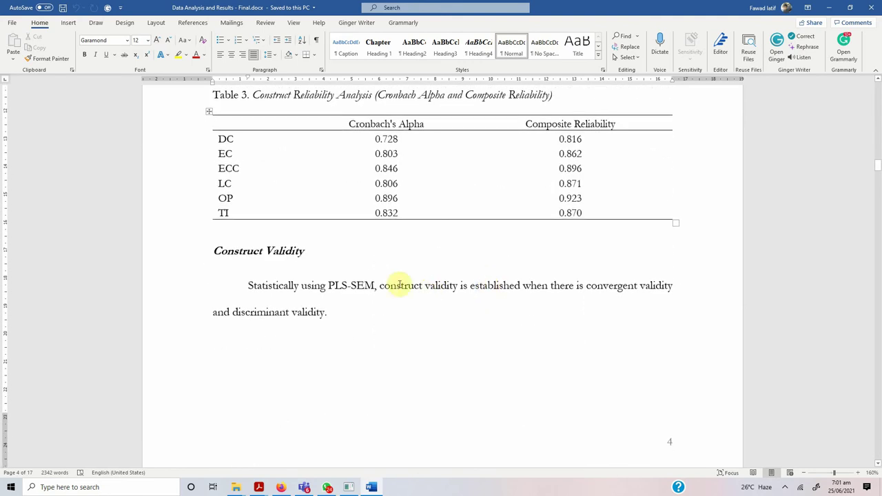
Mark the Construct Validity heading, the AVE threshold explanation and the AVE/CR results sentences
scroll(393, 274, "down", 2)
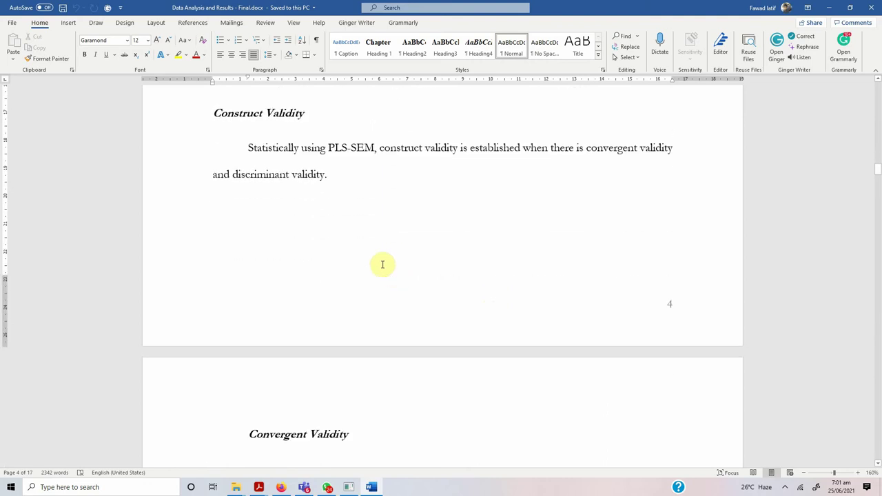
left_click_drag(310, 112, 206, 117)
scroll(329, 162, "down", 3)
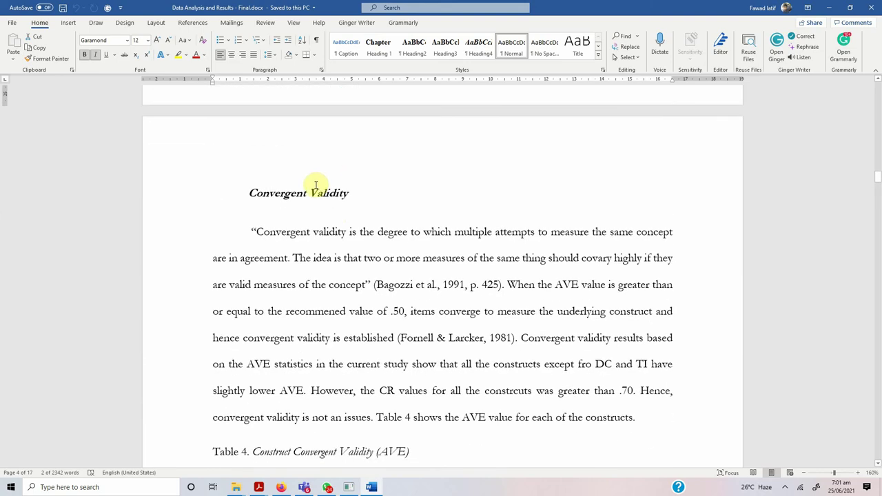
scroll(331, 188, "down", 1)
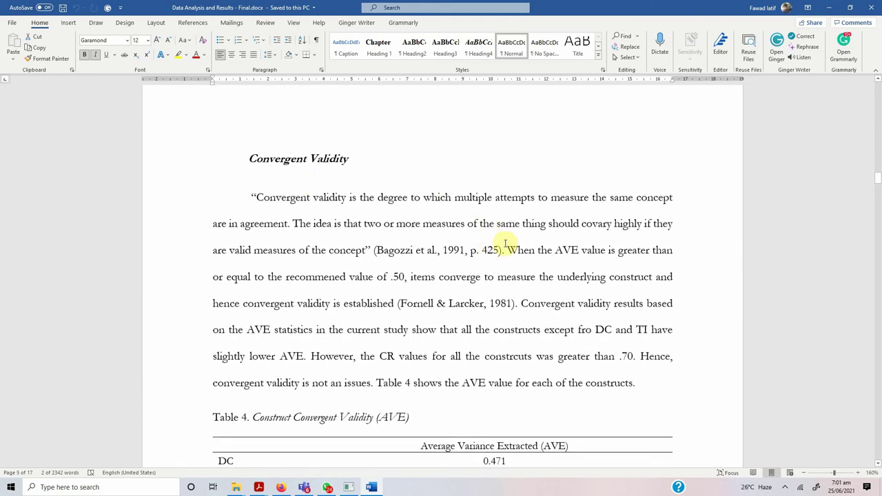
left_click_drag(504, 254, 531, 325)
left_click(535, 313)
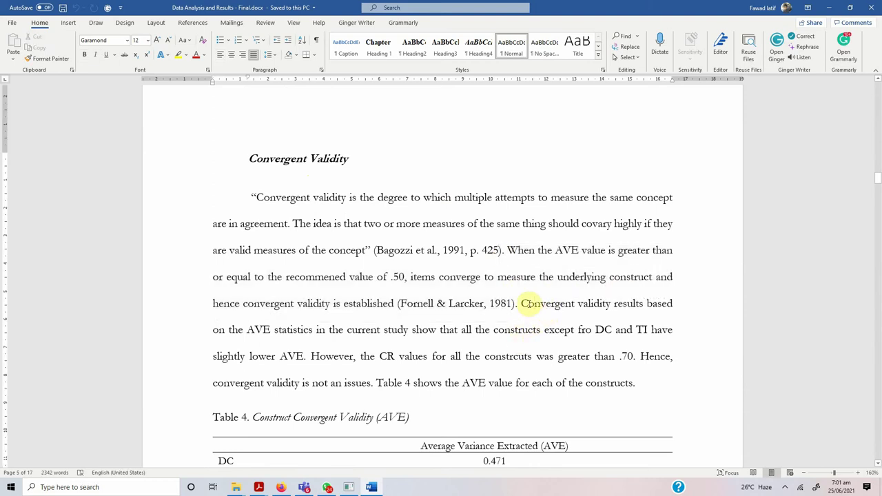
left_click_drag(548, 311, 628, 358)
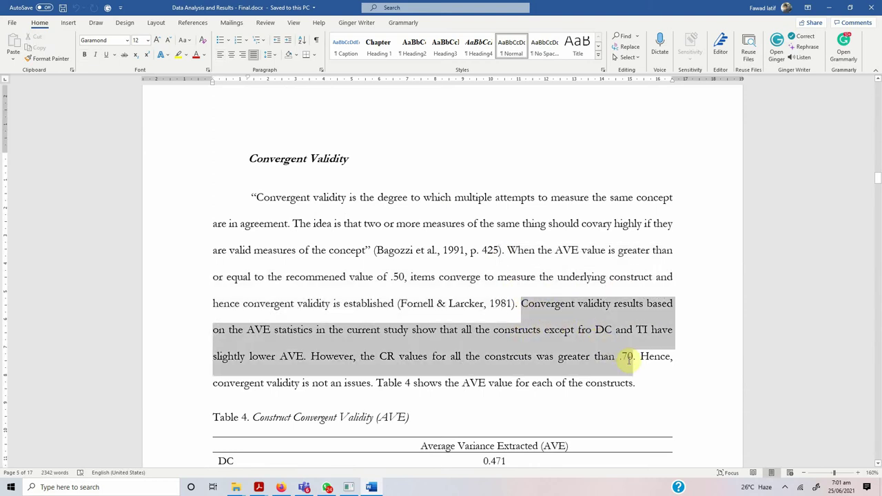
left_click(490, 355)
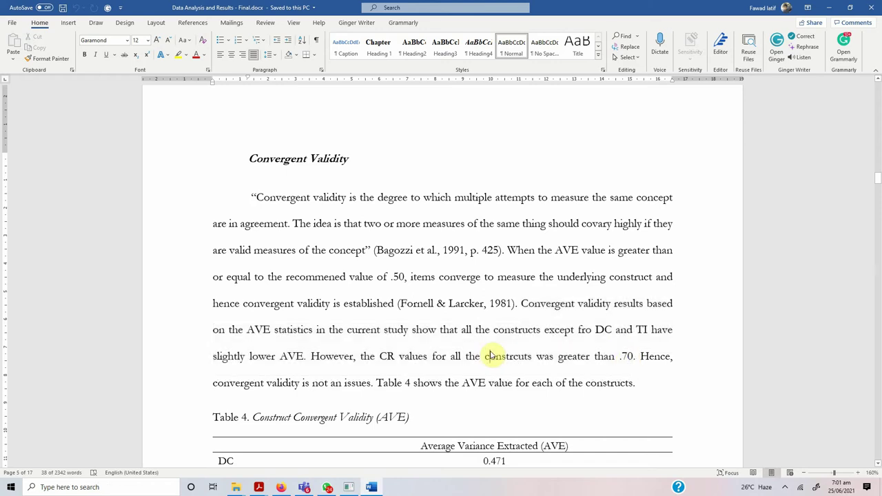
Mark Table 4's six AVE values (0.457–0.705) and its Average Variance Extracted header
scroll(491, 355, "down", 5)
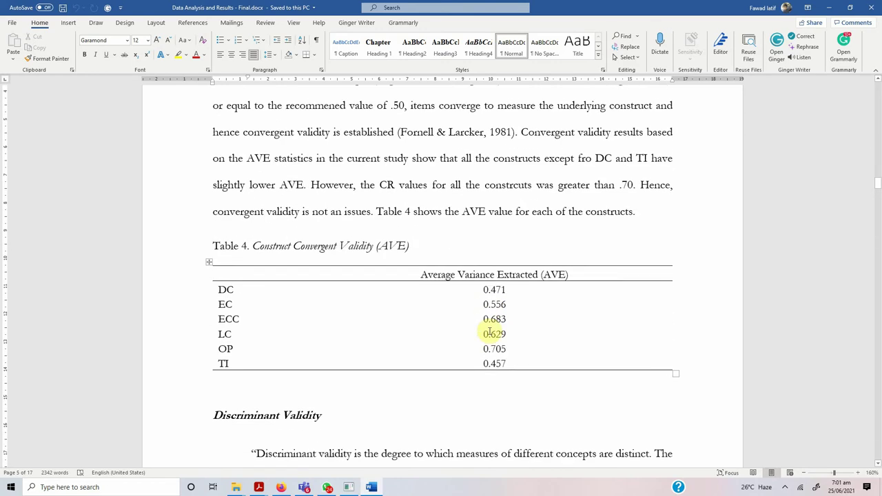
left_click_drag(486, 289, 507, 358)
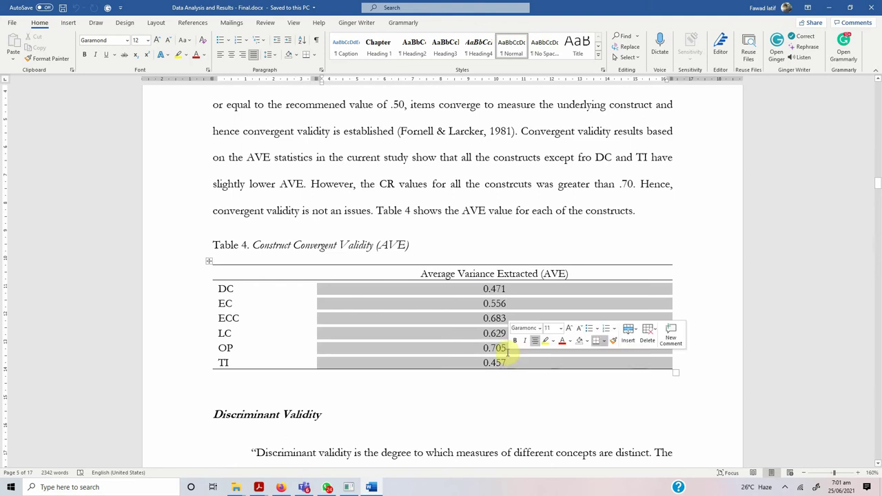
left_click_drag(418, 274, 567, 273)
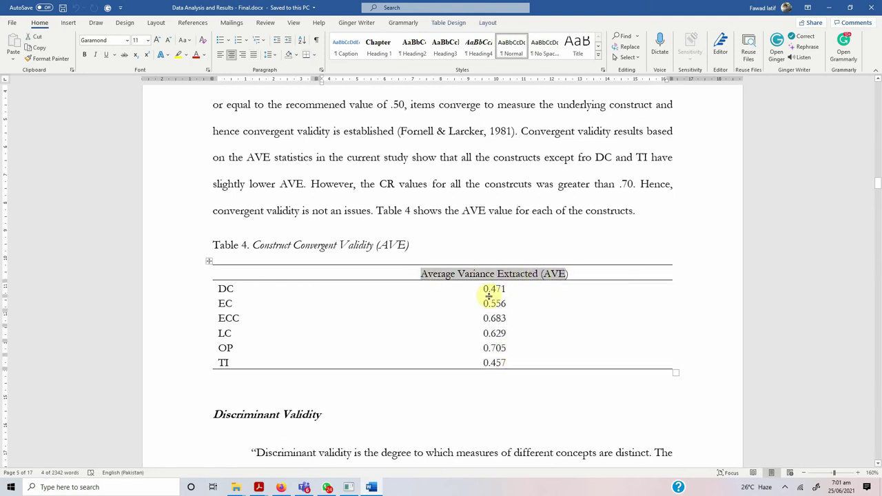
scroll(488, 295, "down", 6)
left_click(268, 176)
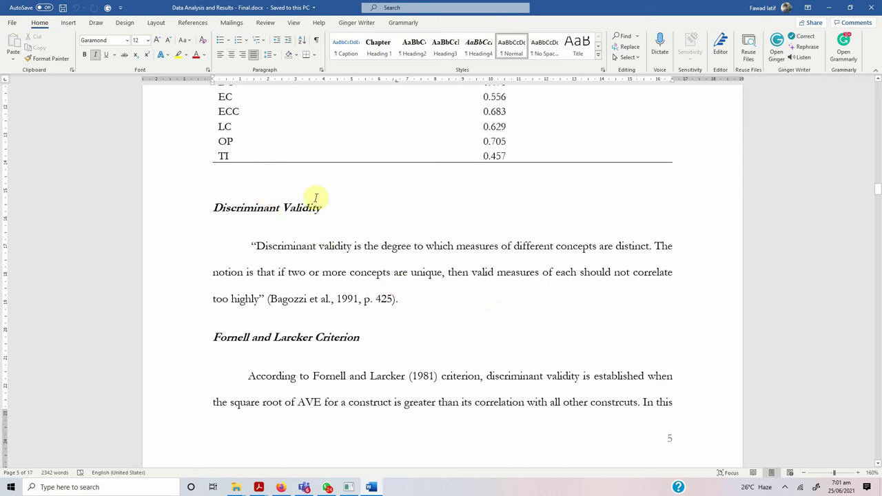
Mark the Fornell and Larcker Criterion heading and the 0.687 DC value in Table 5
scroll(296, 198, "down", 3)
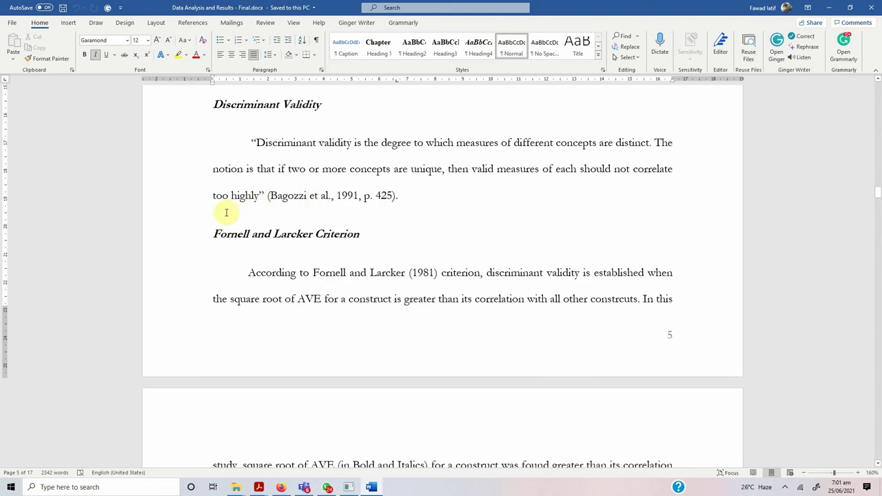
left_click_drag(210, 237, 365, 234)
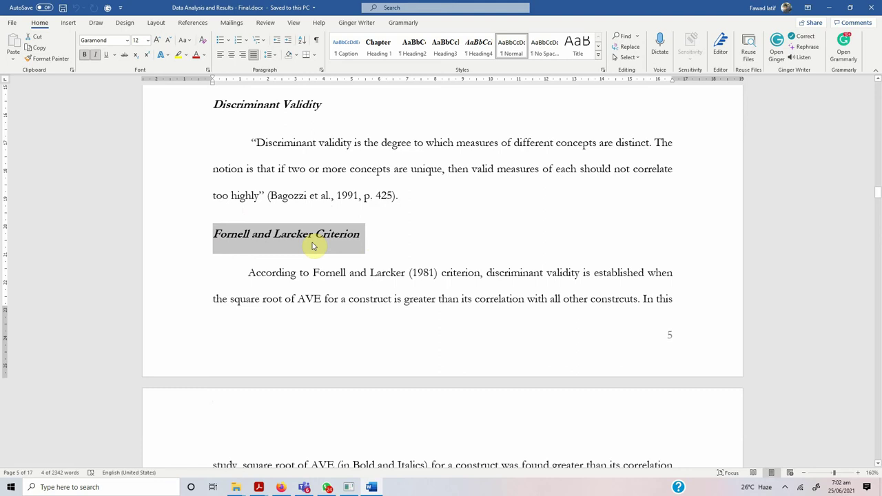
left_click(240, 238)
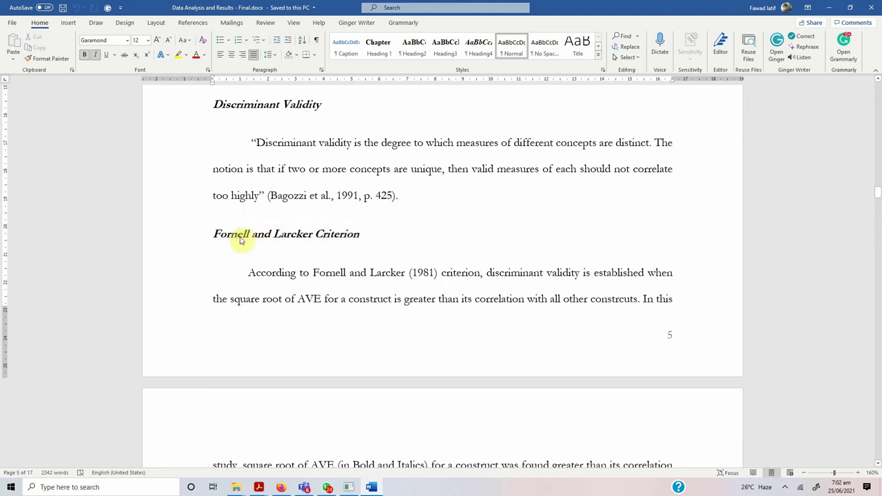
scroll(337, 235, "down", 3)
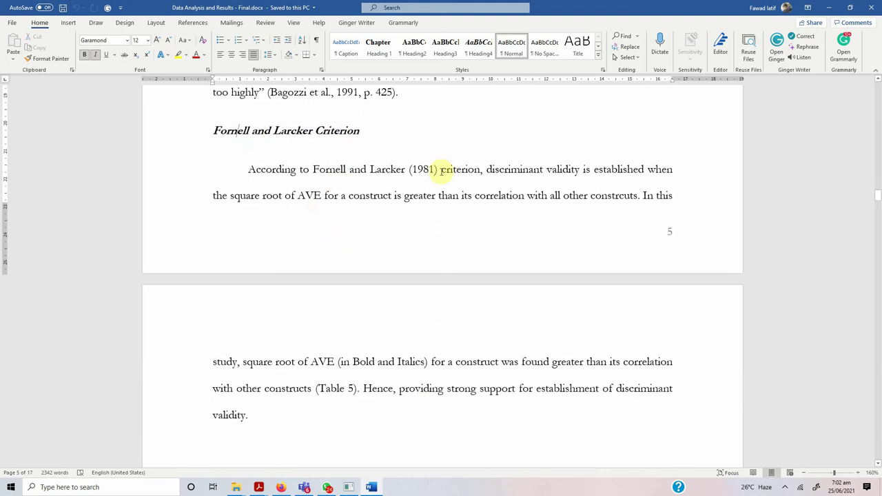
scroll(448, 186, "down", 20)
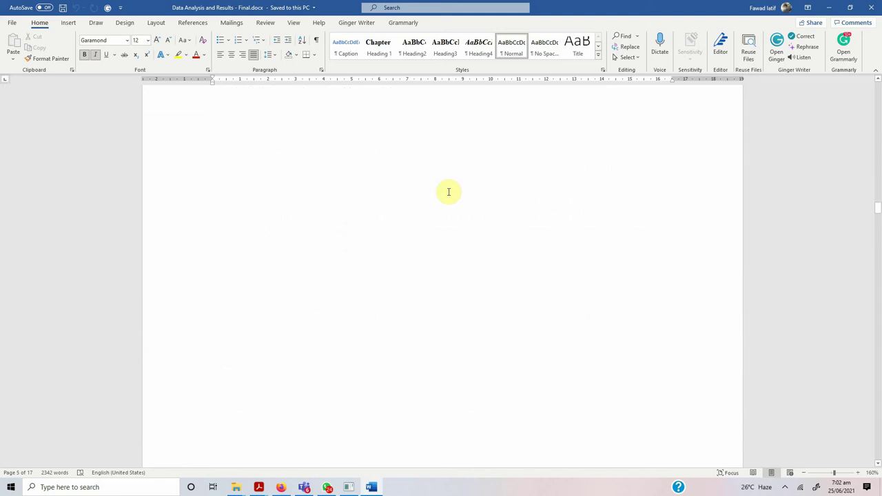
left_click_drag(229, 224, 256, 225)
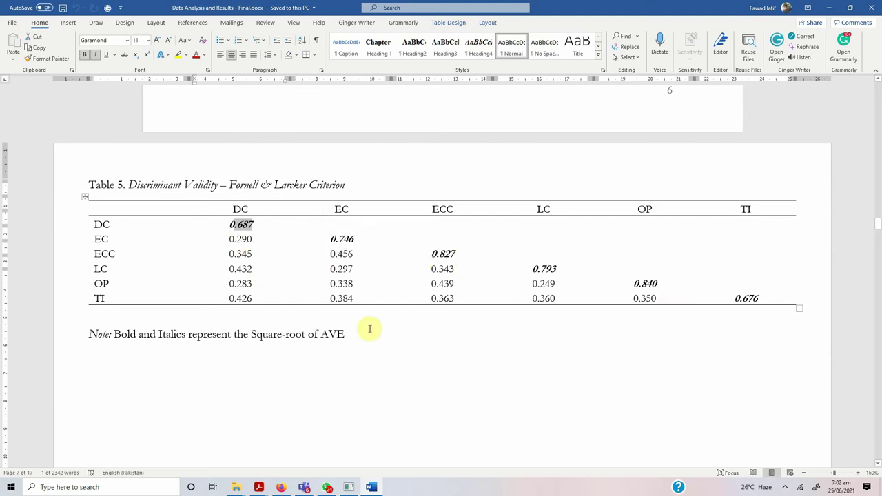
left_click_drag(229, 224, 258, 224)
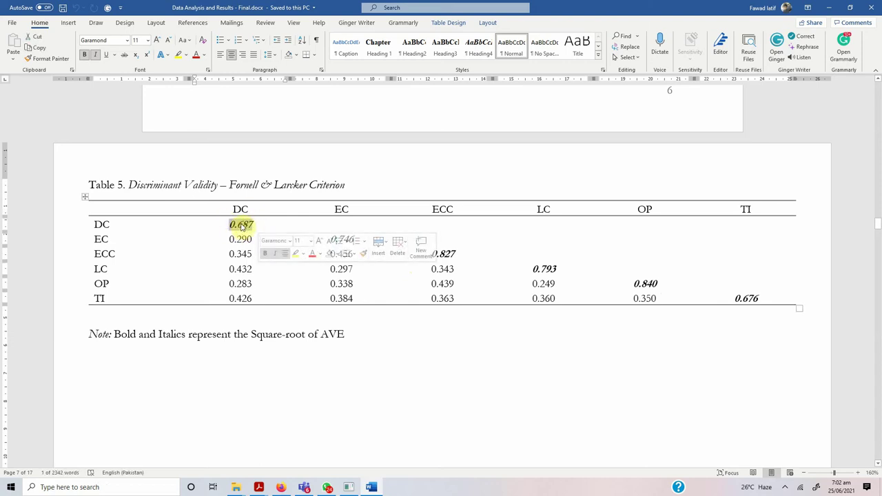
Mark the construct names across Table 5's header row, DC through LC
left_click_drag(230, 210, 735, 205)
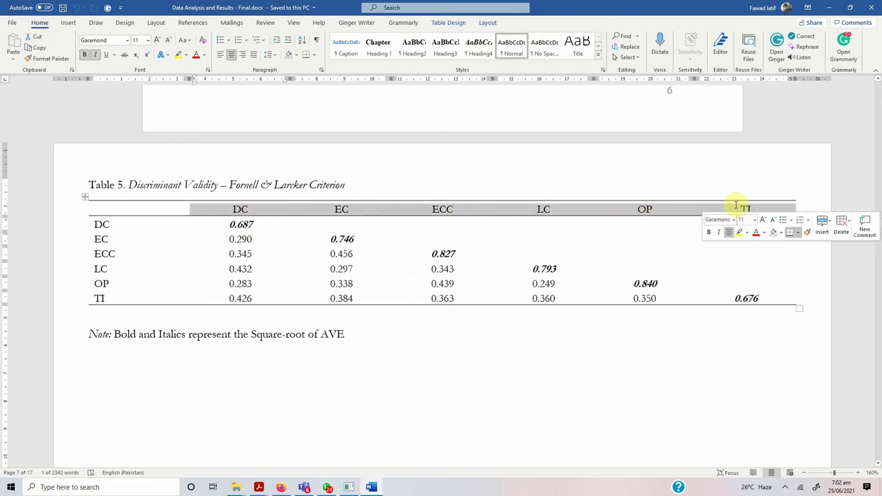
left_click(243, 210)
left_click_drag(235, 209, 543, 209)
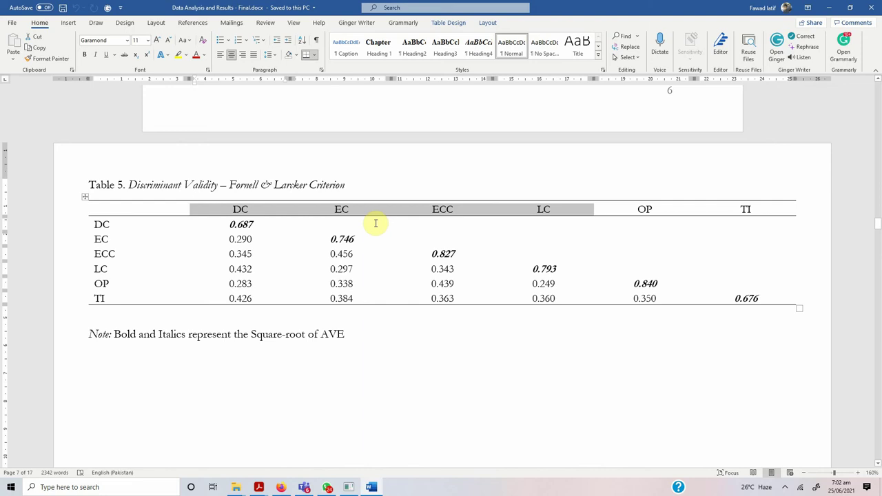
left_click(262, 218)
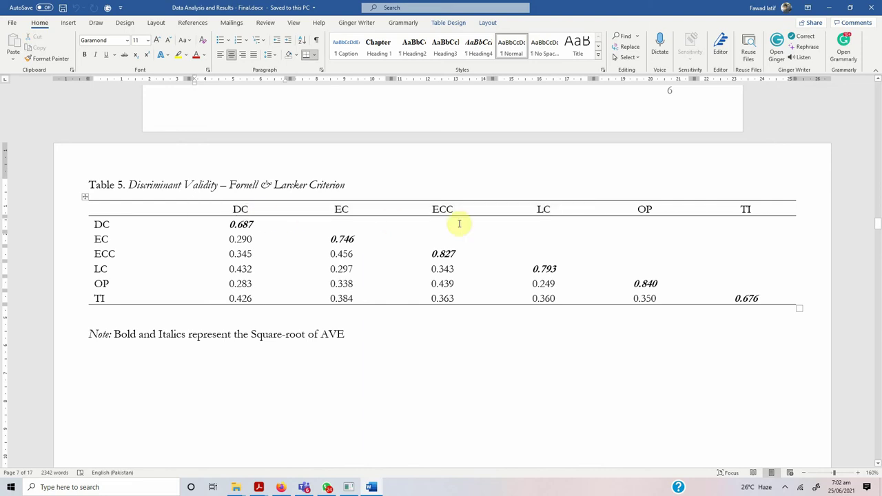
scroll(459, 223, "down", 10)
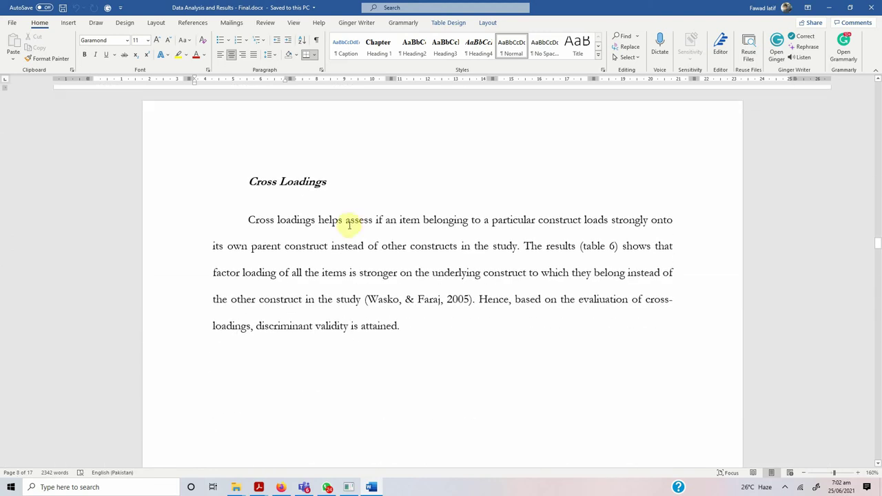
Scroll down to the Table 6 cross loadings
scroll(353, 222, "down", 3)
scroll(356, 209, "down", 2)
scroll(357, 210, "up", 4)
scroll(357, 210, "down", 3)
scroll(359, 212, "down", 10)
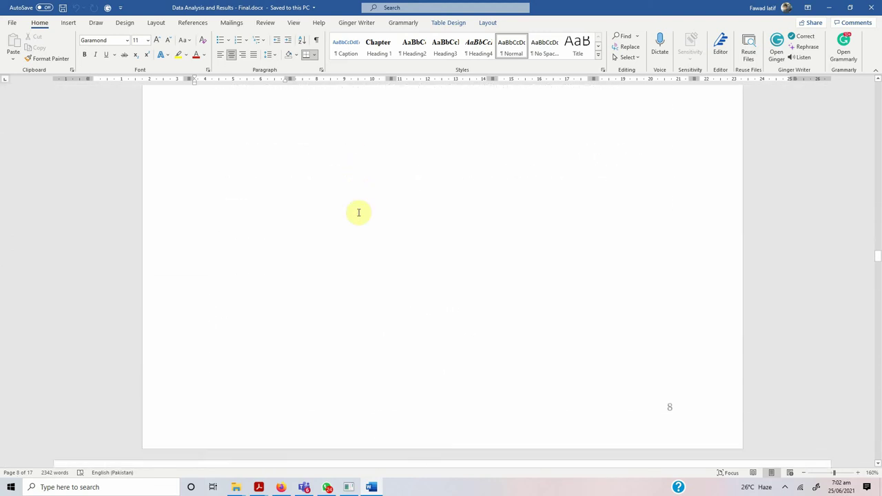
Mark the DC1–DC5 loadings, the DC header and the EC1–EC5 loadings in Table 6
left_click_drag(244, 163, 241, 219)
left_click(241, 145)
double_click(241, 144)
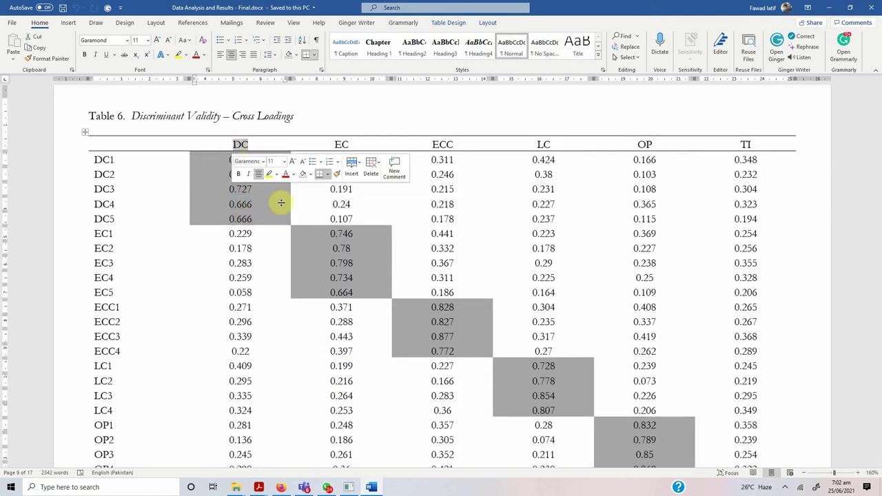
left_click_drag(365, 237, 370, 290)
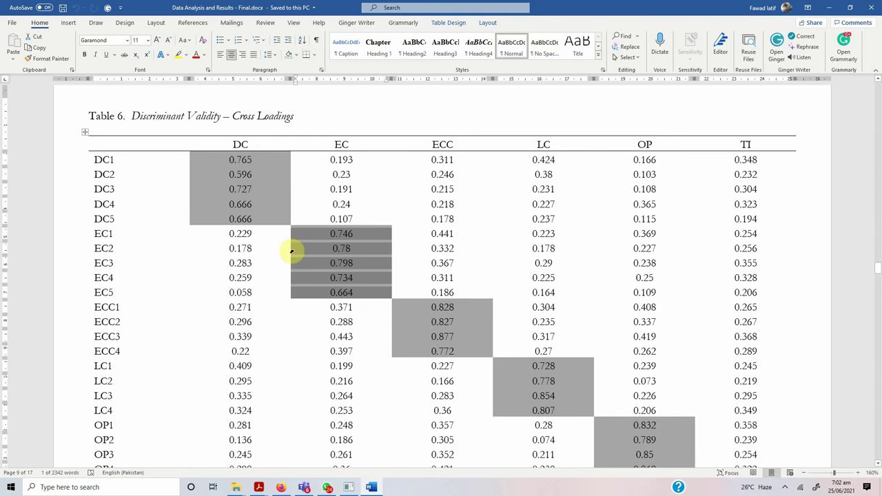
left_click(325, 236)
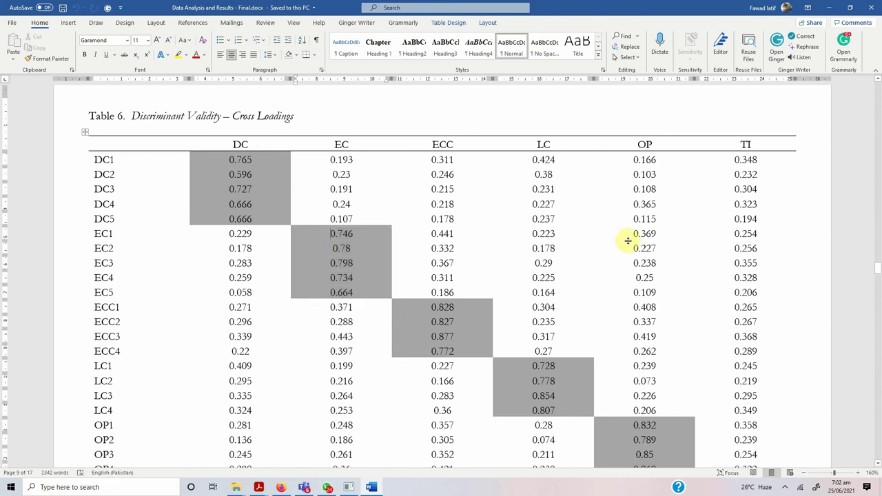
scroll(604, 241, "down", 10)
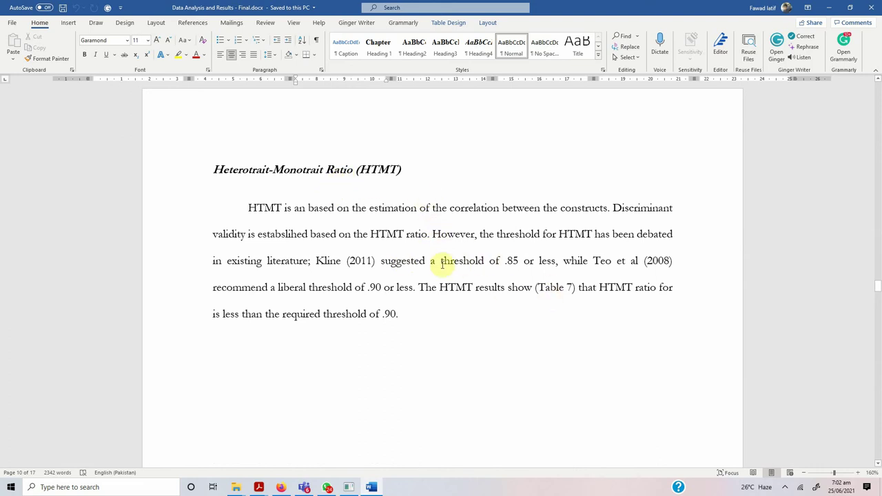
Highlight the sentence giving the suggested HTMT thresholds of .85 and .90
left_click_drag(378, 261, 672, 260)
left_click(527, 276)
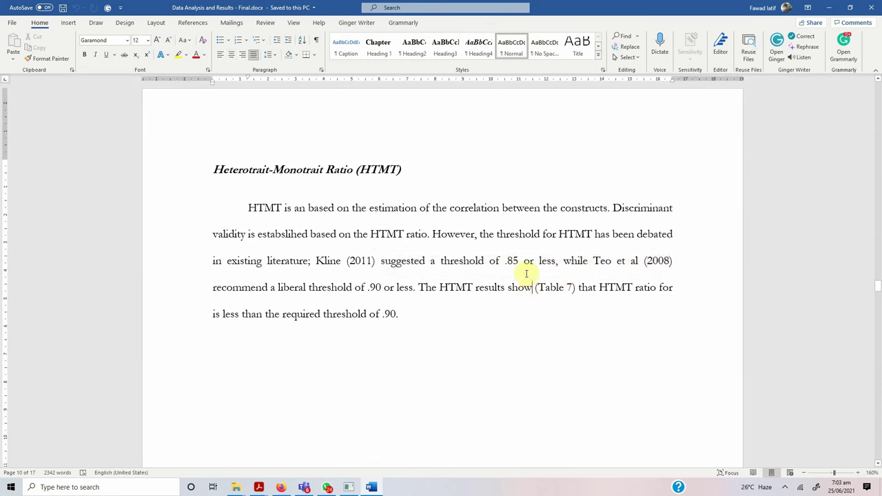
scroll(526, 272, "down", 10)
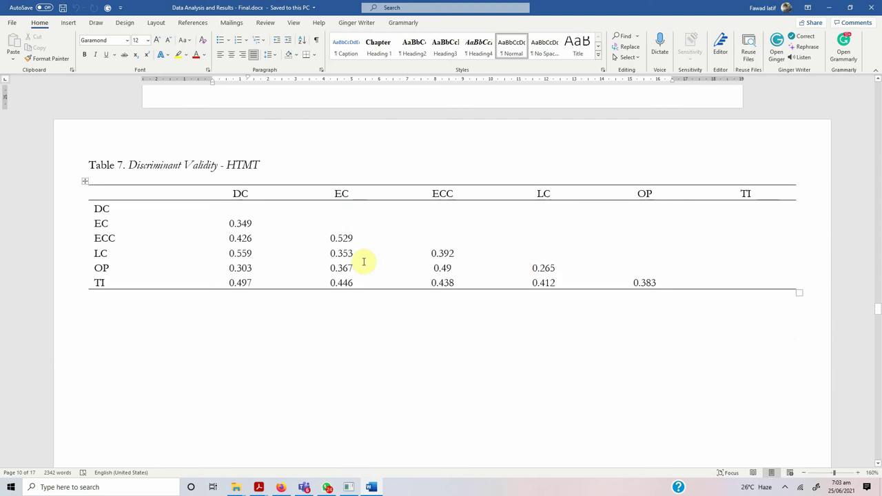
scroll(351, 252, "up", 8)
scroll(389, 256, "up", 3)
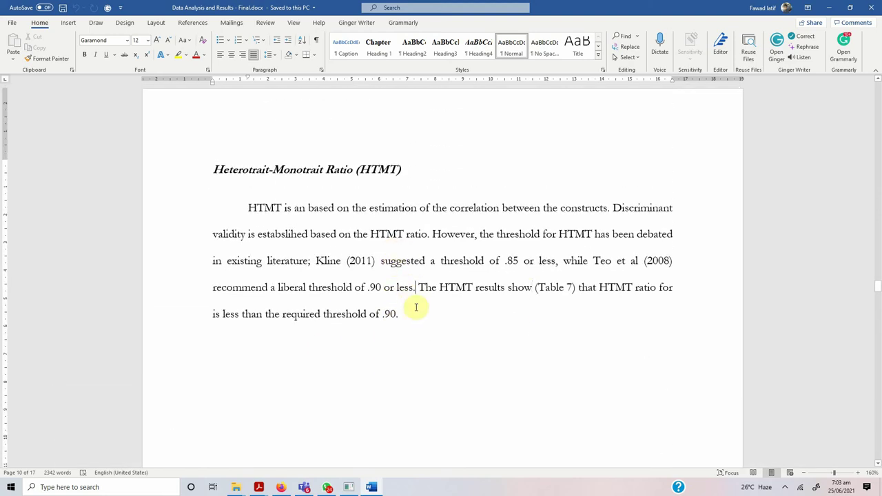
Highlight the HTMT results sentence, then read on through Table 7 to page 12
left_click_drag(416, 287, 427, 310)
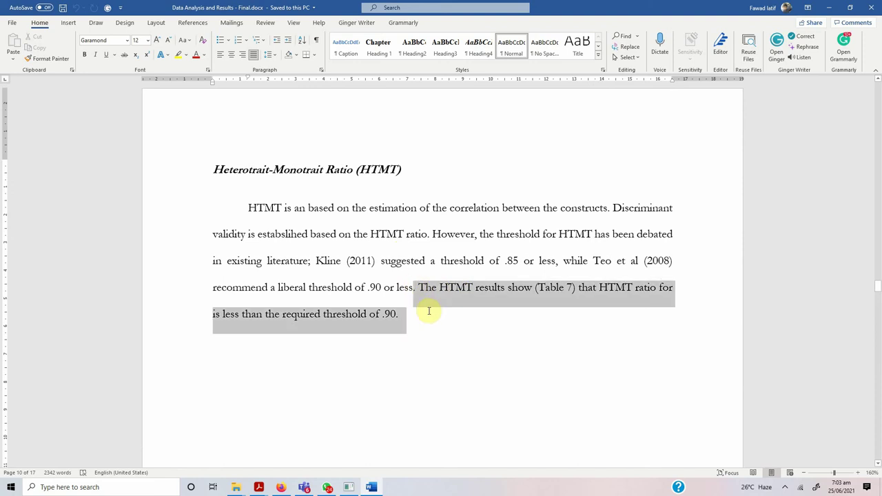
left_click(404, 317)
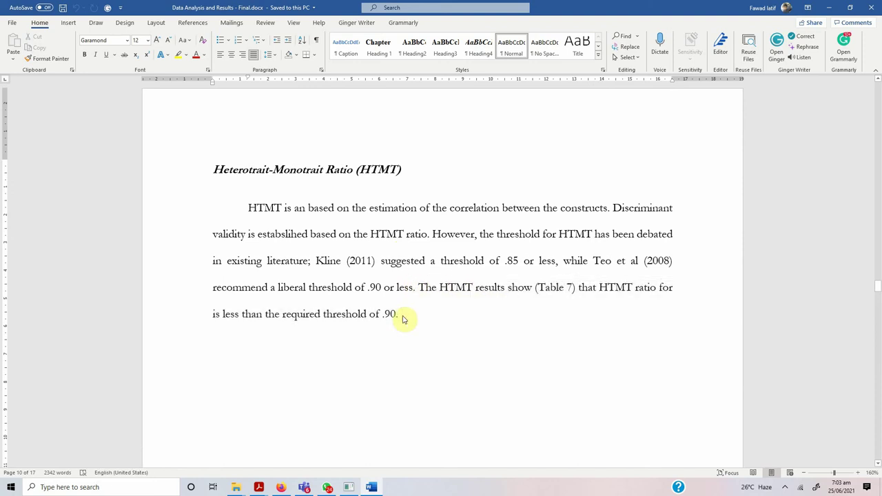
scroll(450, 299, "down", 15)
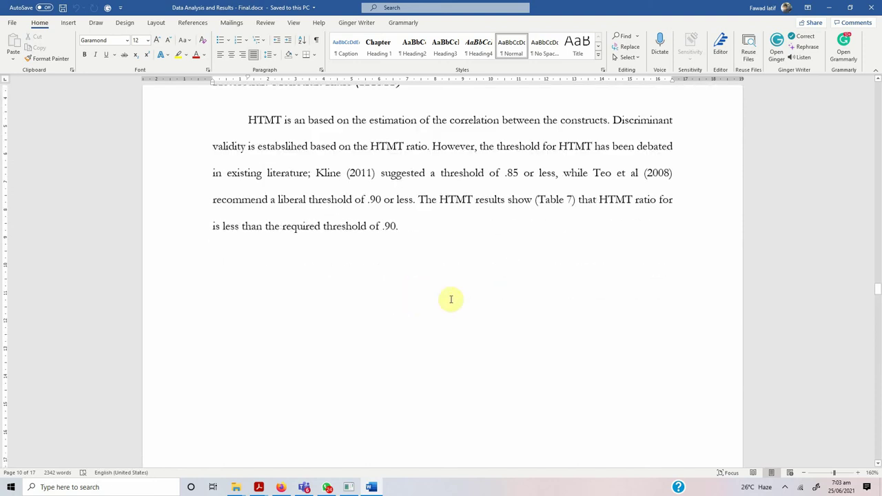
scroll(451, 299, "down", 6)
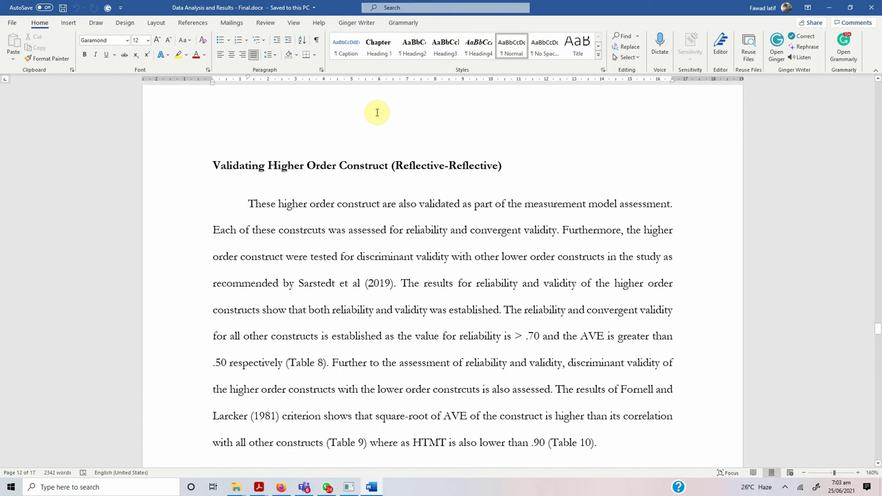
left_click(349, 487)
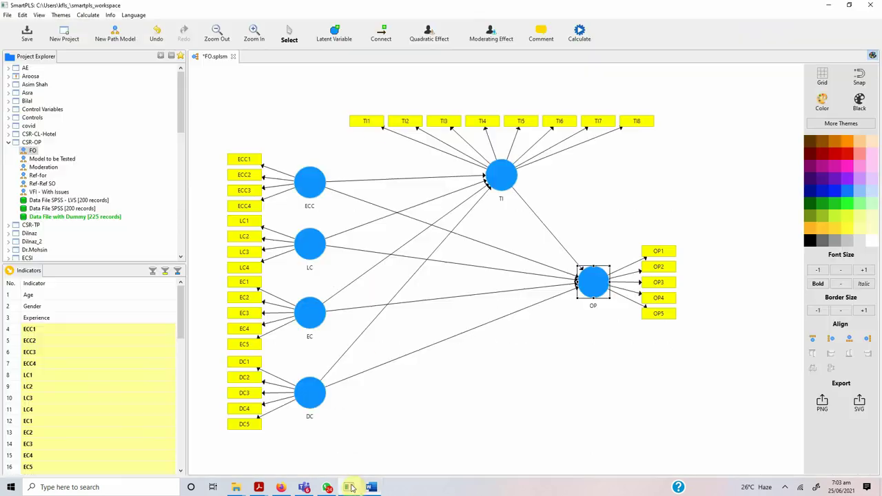
left_click_drag(215, 141, 351, 449)
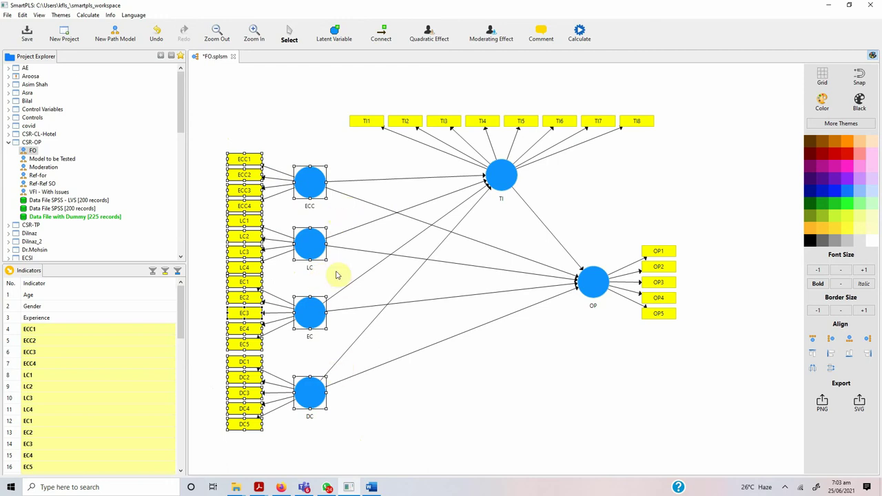
left_click(371, 487)
scroll(342, 372, "down", 1)
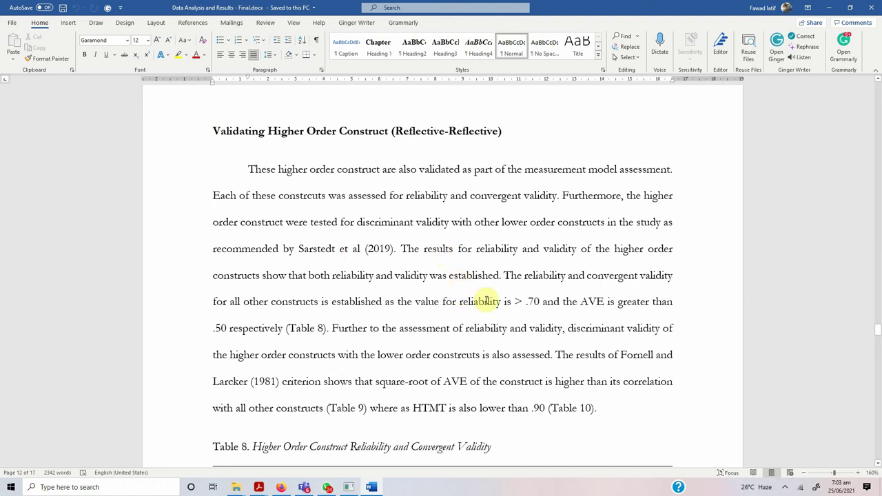
Review Tables 8–10 by selecting their values and captions, then reach the page 13 higher-order section
scroll(473, 280, "down", 5)
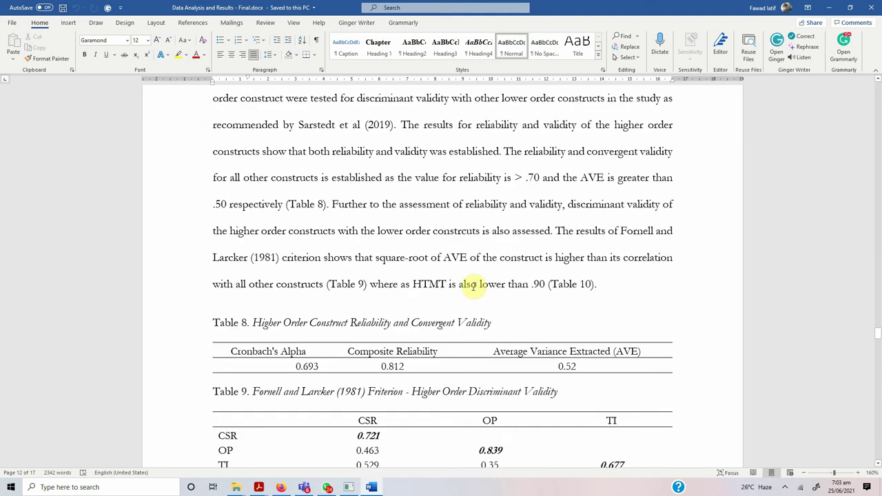
left_click_drag(288, 211, 579, 214)
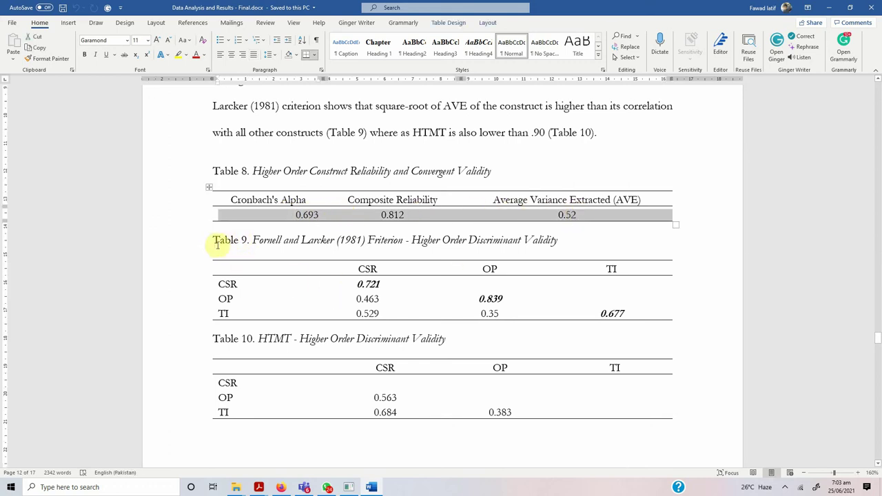
left_click_drag(214, 239, 390, 412)
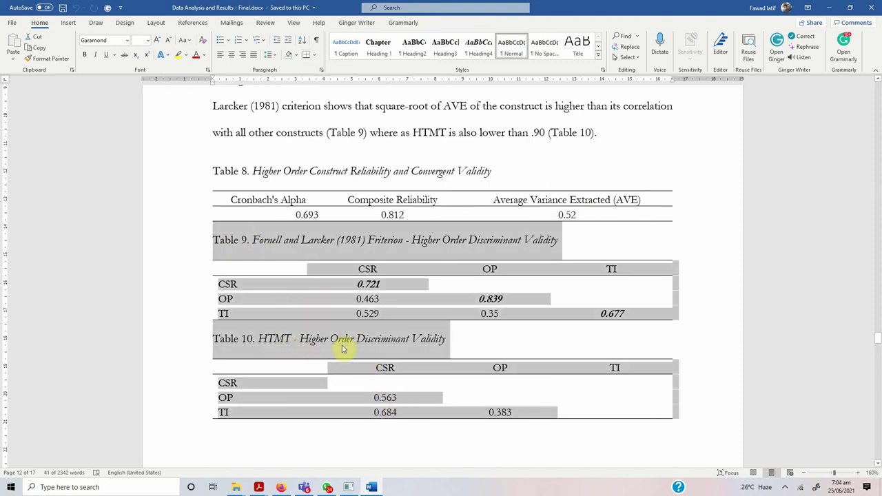
scroll(364, 307, "up", 5)
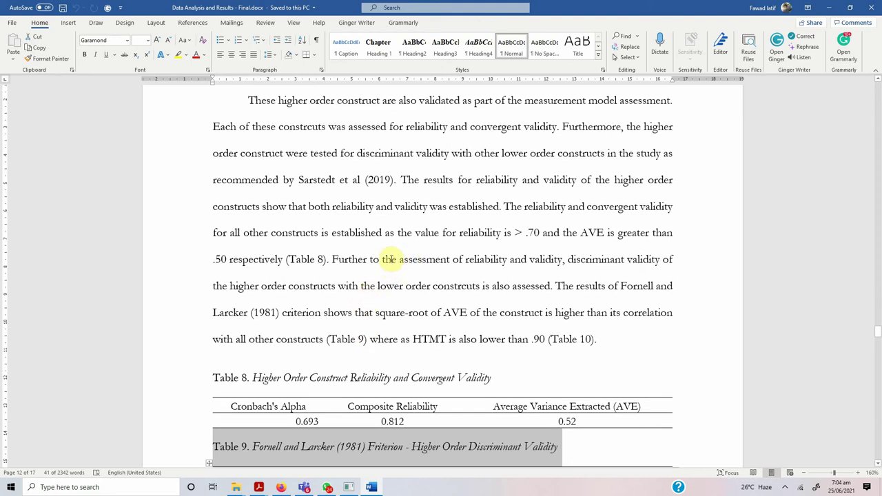
left_click(389, 259)
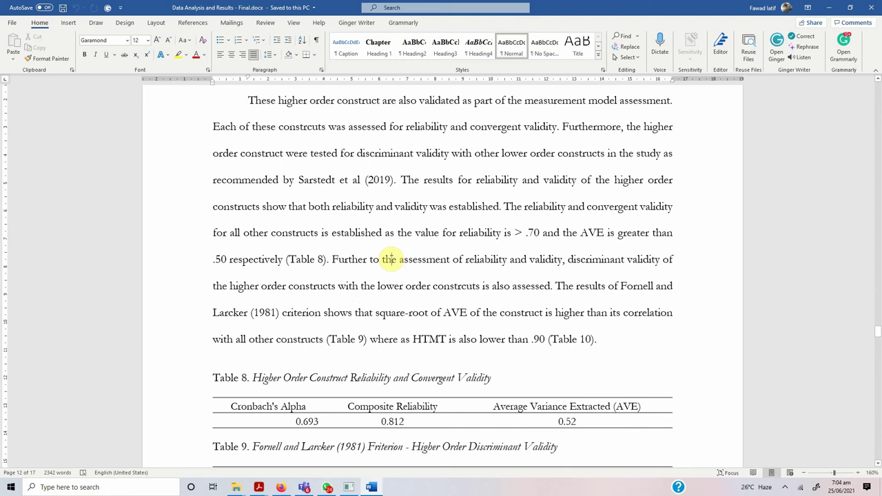
scroll(393, 221, "down", 15)
left_click_drag(393, 184, 495, 185)
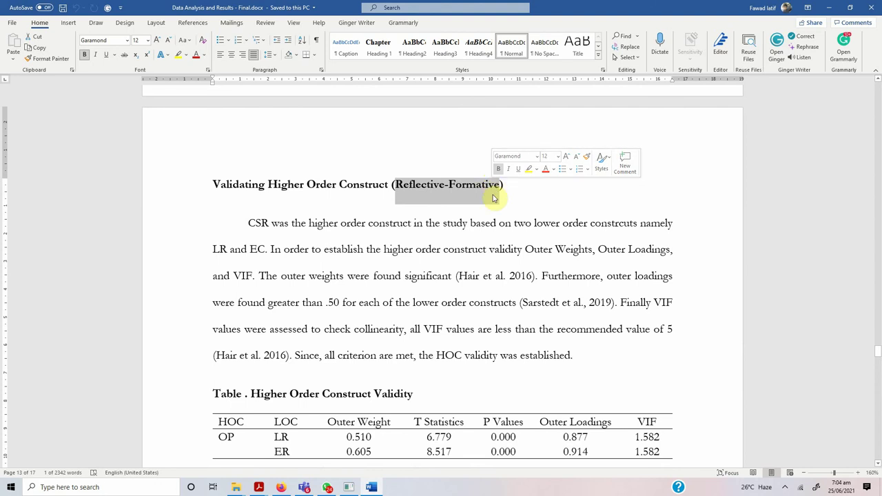
Inspect the higher-order table's HOC header, LOC column, Outer Loadings, VIF and LR/ER cells
scroll(493, 199, "down", 1)
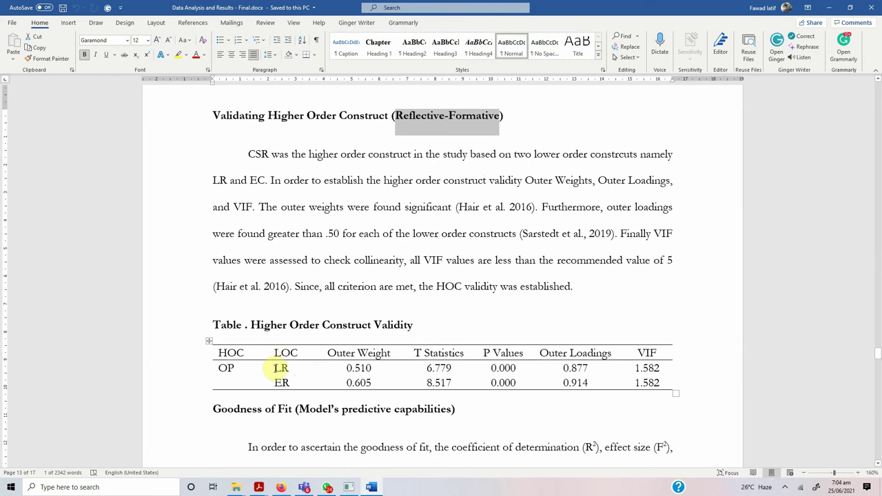
double_click(231, 353)
left_click_drag(285, 351, 279, 378)
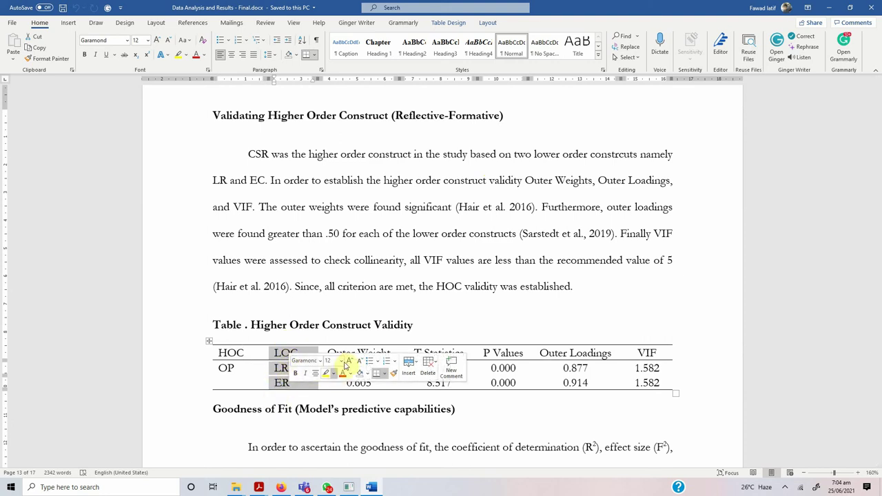
left_click(351, 350)
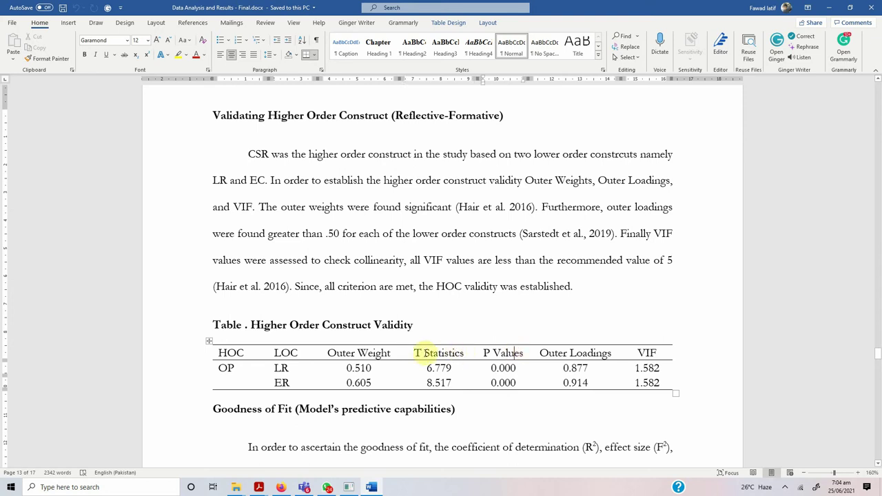
left_click(576, 353)
left_click(640, 353)
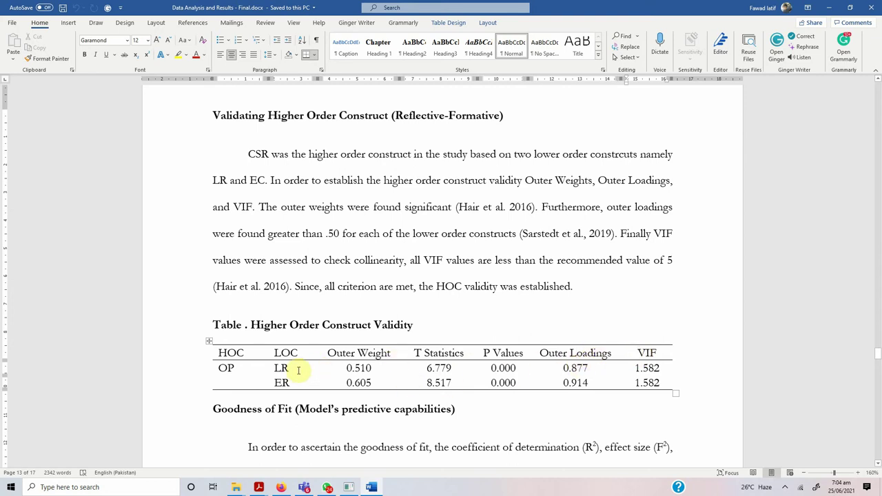
left_click_drag(288, 369, 288, 384)
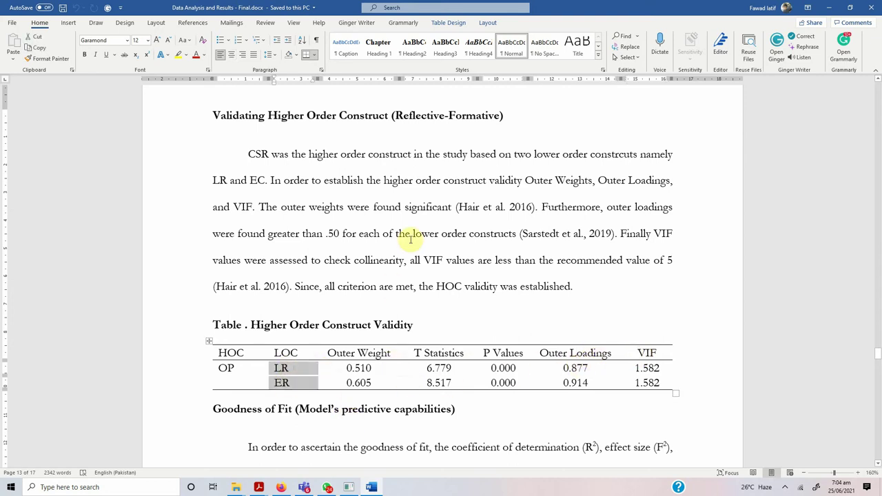
Bring the Goodness of Fit heading into view and highlight its opening words
scroll(410, 238, "down", 3)
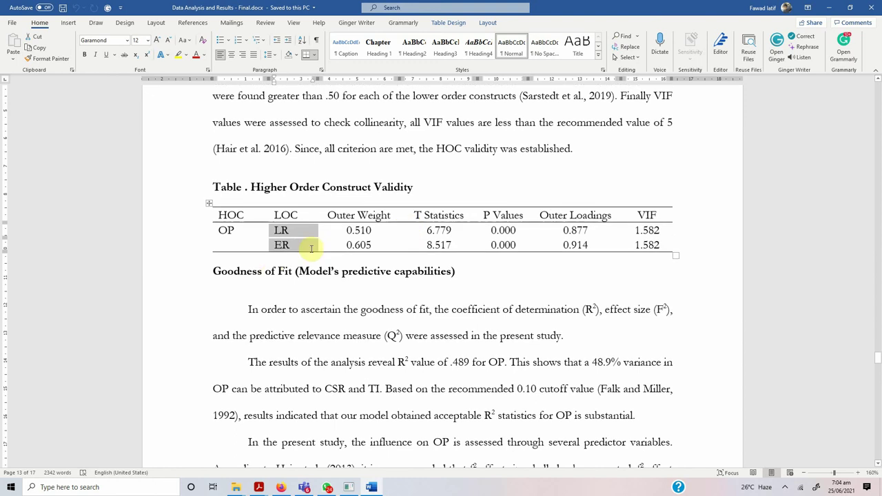
mouse_move(215, 270)
left_mouse_down()
mouse_move(342, 273)
mouse_move(277, 274)
mouse_move(292, 273)
left_mouse_up()
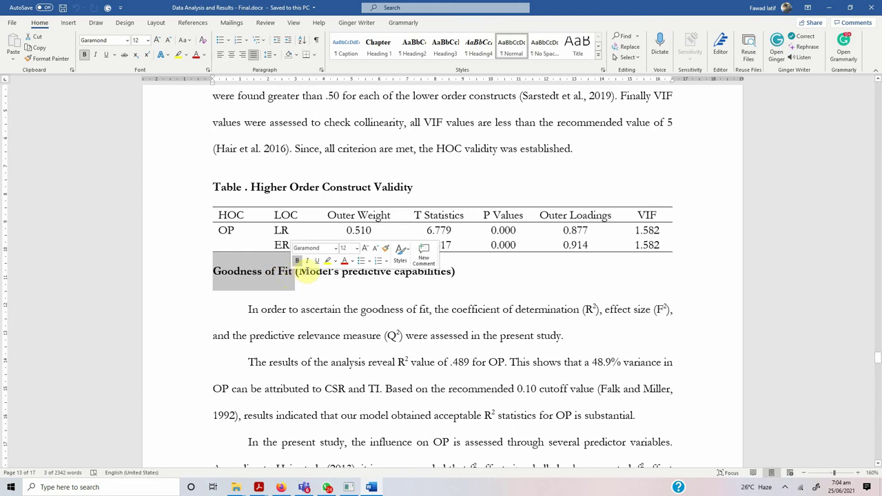
left_click(307, 271)
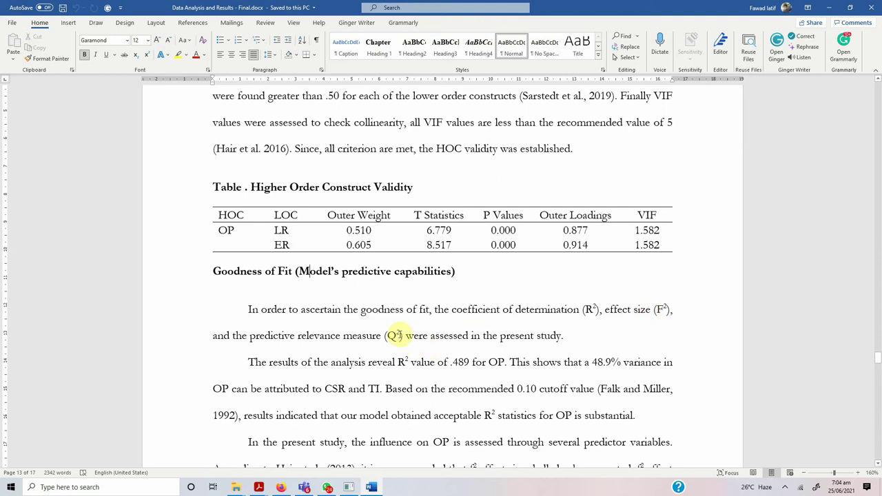
Review the paragraph reporting R² of .489 for OP, then continue to Table 18's effect sizes
scroll(403, 335, "down", 4)
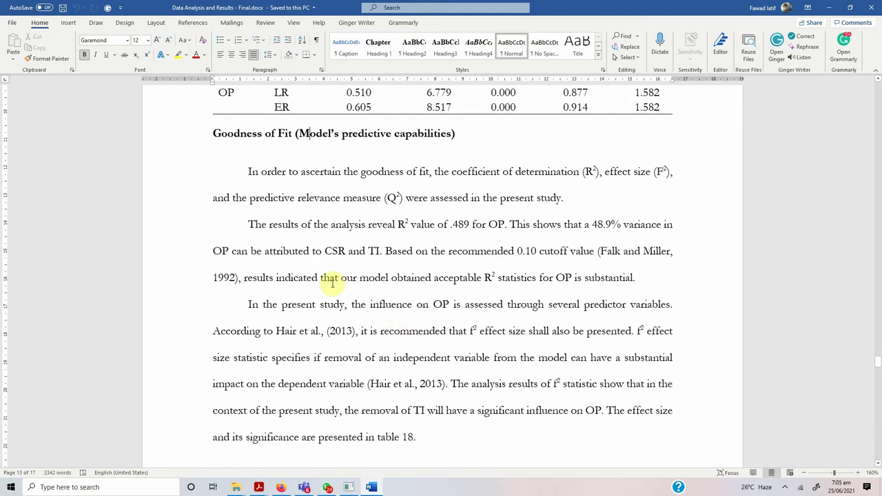
left_click_drag(251, 224, 641, 274)
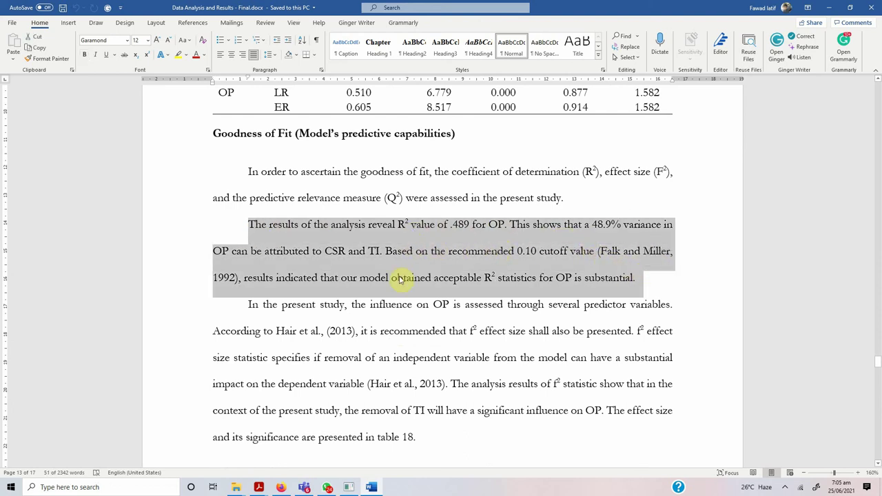
left_click(319, 331)
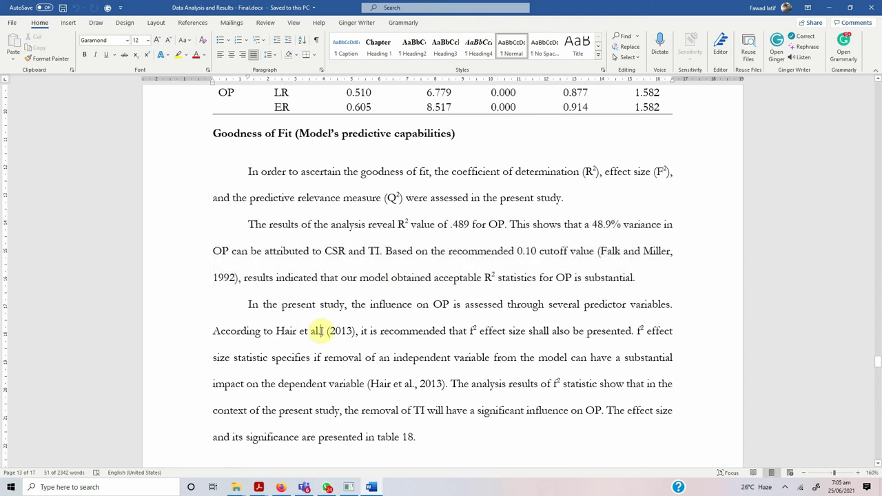
scroll(321, 333, "down", 2)
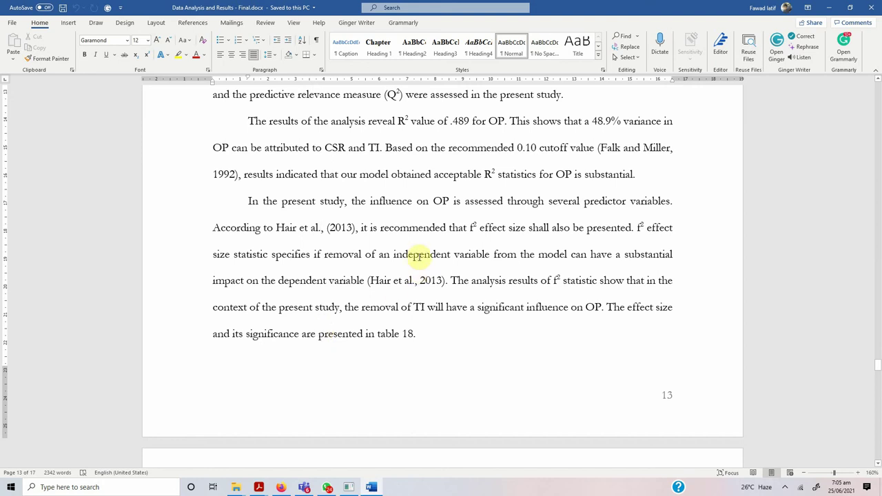
scroll(421, 244, "down", 5)
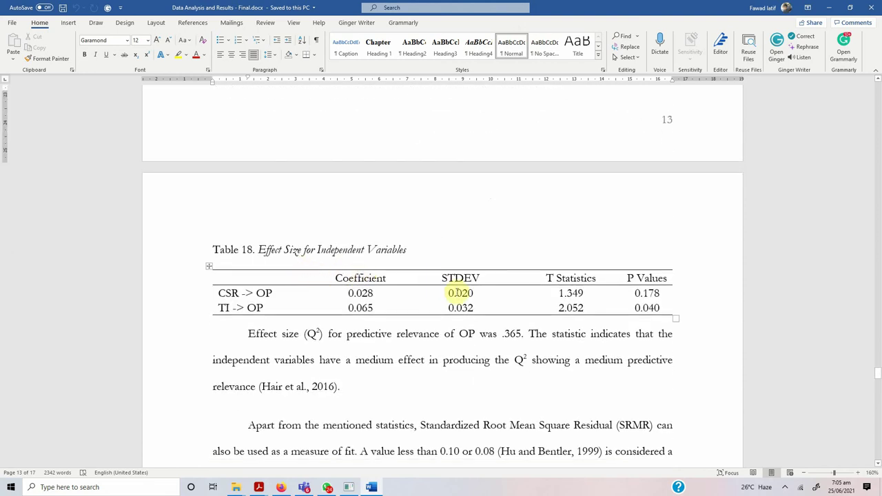
Select a passage in the effect size paragraph and glance back at earlier content
scroll(444, 292, "down", 1)
left_click_drag(249, 265, 345, 318)
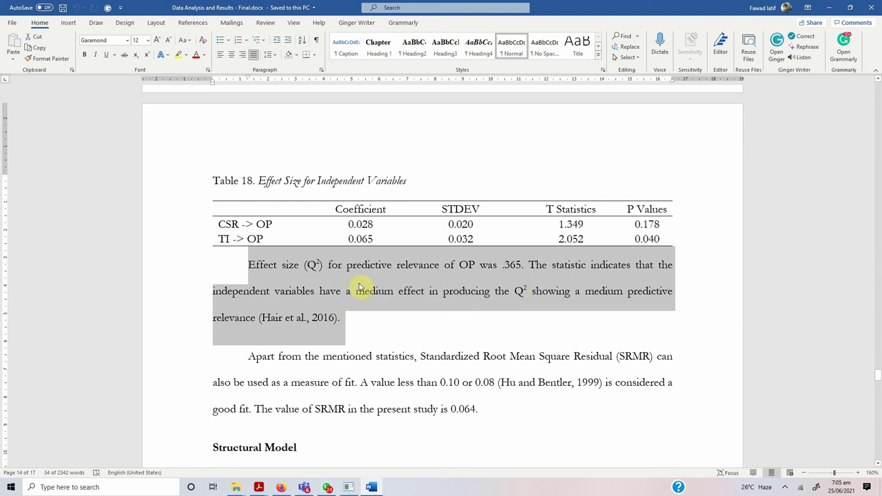
scroll(359, 286, "up", 3)
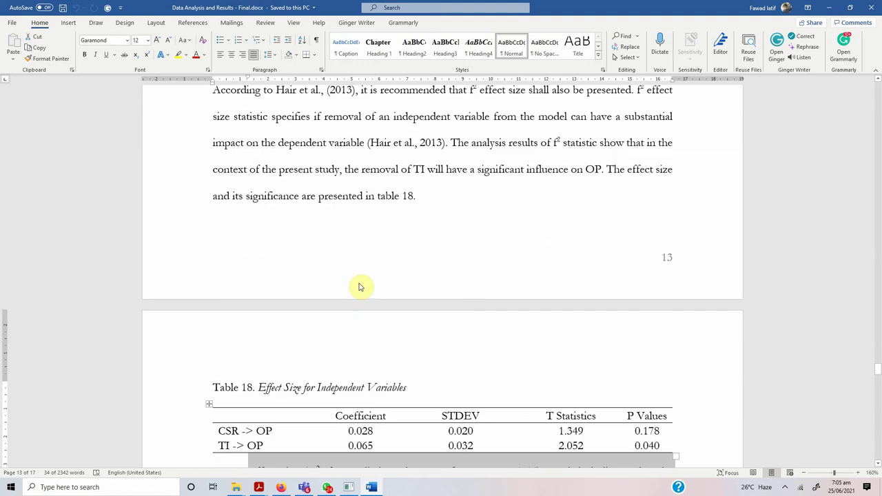
scroll(359, 252, "down", 5)
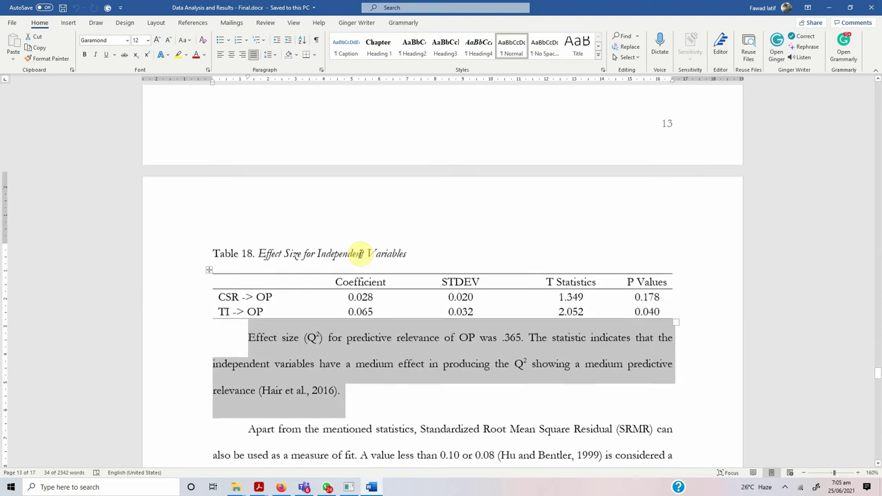
Highlight the Standardized Root Mean Square Residual (SRMR) term and mark its 0.064 value
left_click_drag(420, 252, 655, 253)
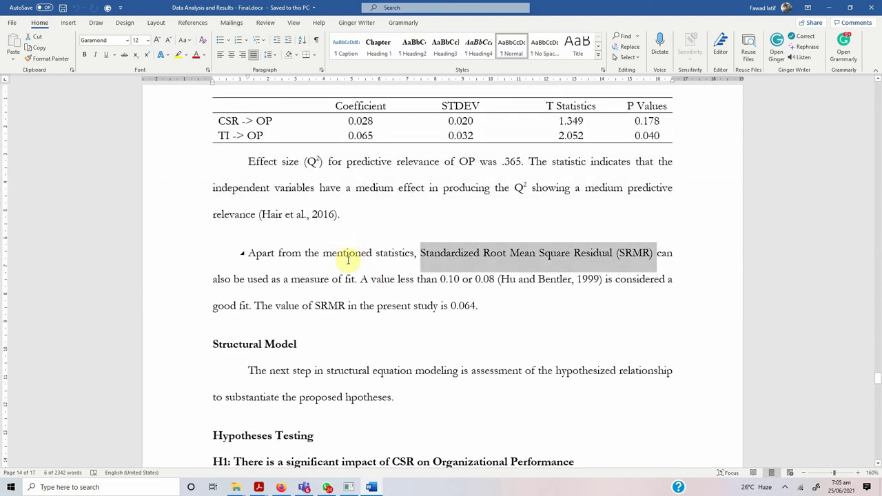
left_click(425, 250)
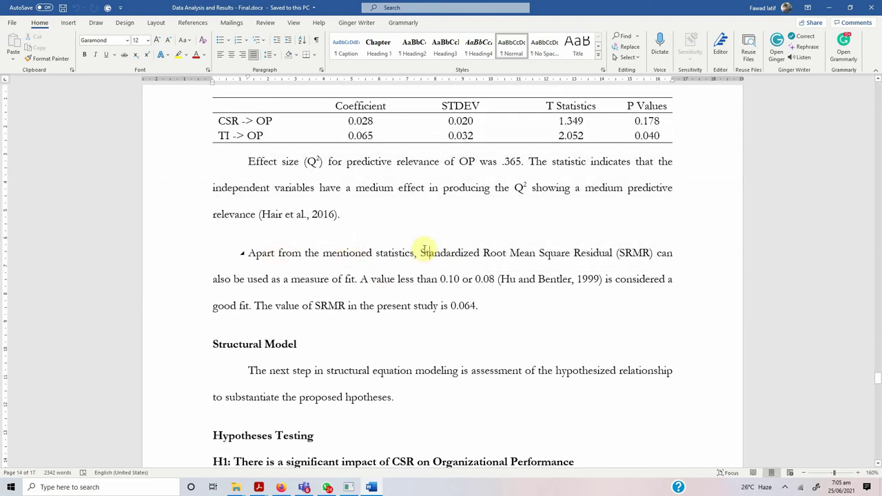
left_click_drag(422, 252, 635, 253)
left_click(402, 280)
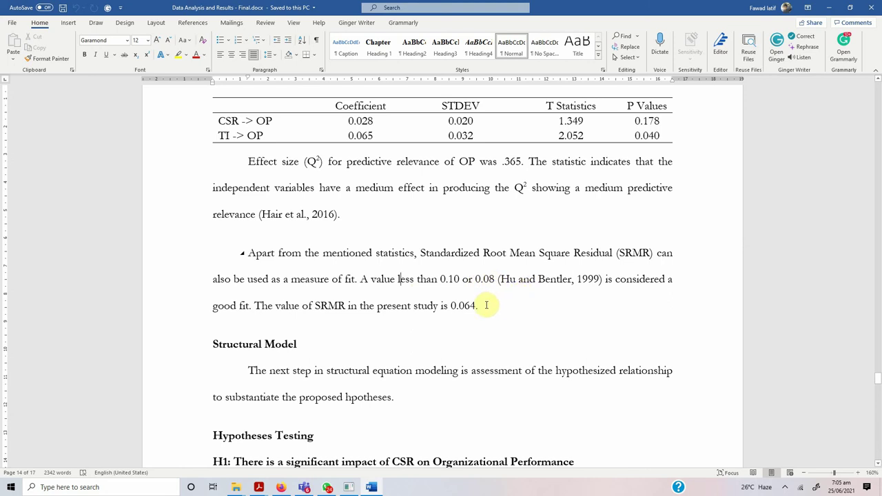
left_click(487, 305)
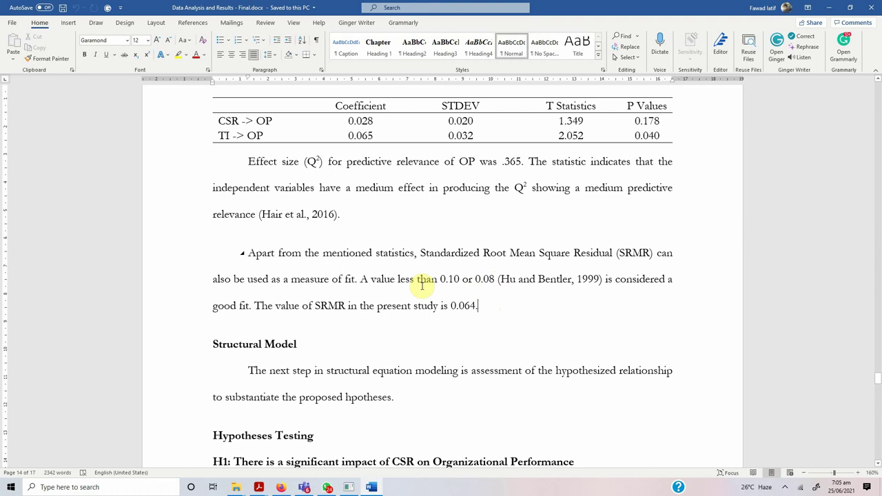
Scroll on to the Hypotheses Testing section where H1 is supported
scroll(422, 284, "up", 15)
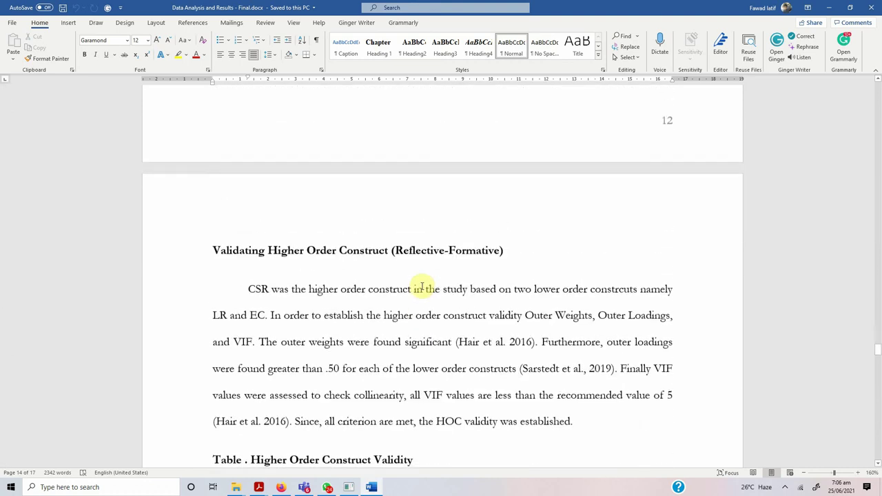
scroll(421, 286, "up", 12)
scroll(420, 287, "down", 9)
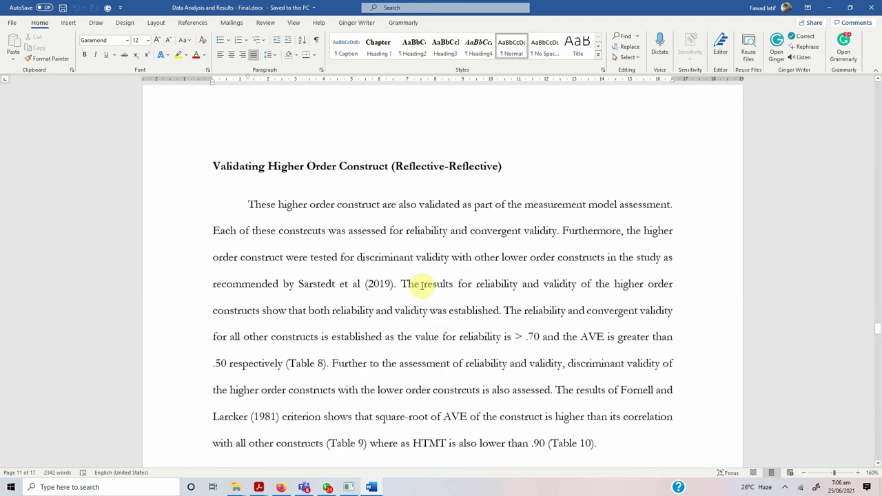
scroll(421, 286, "down", 18)
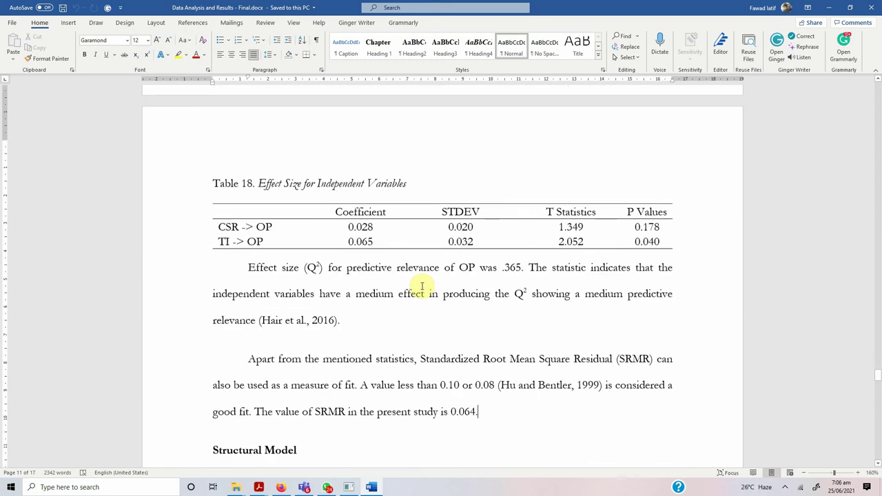
scroll(421, 287, "down", 7)
scroll(414, 262, "up", 3)
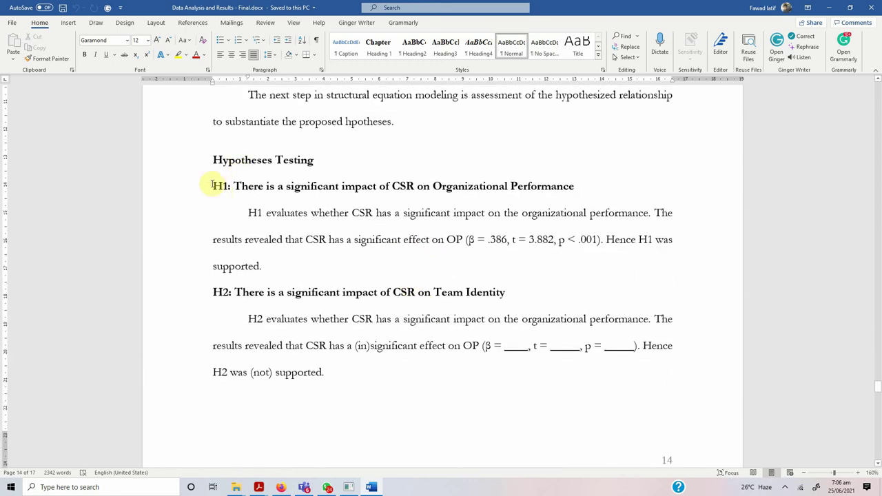
Select the H1 heading and its results sentence for review
left_click_drag(212, 184, 544, 185)
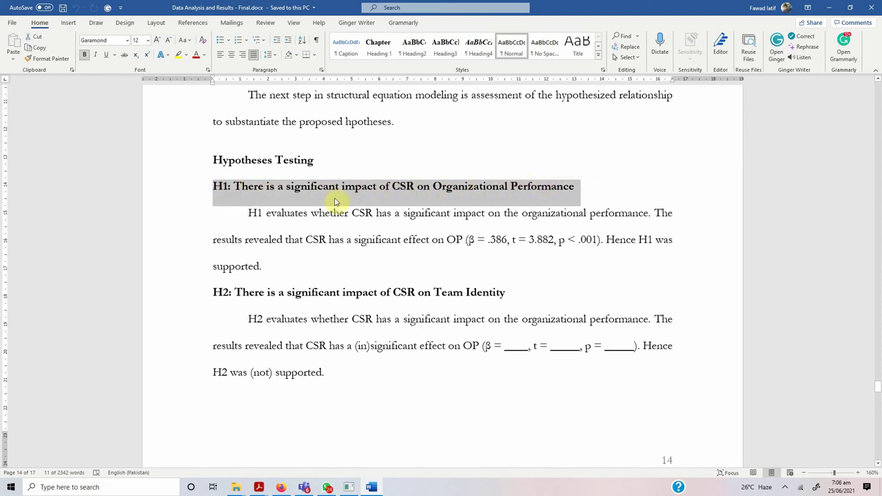
double_click(252, 213)
left_click_drag(275, 212, 606, 262)
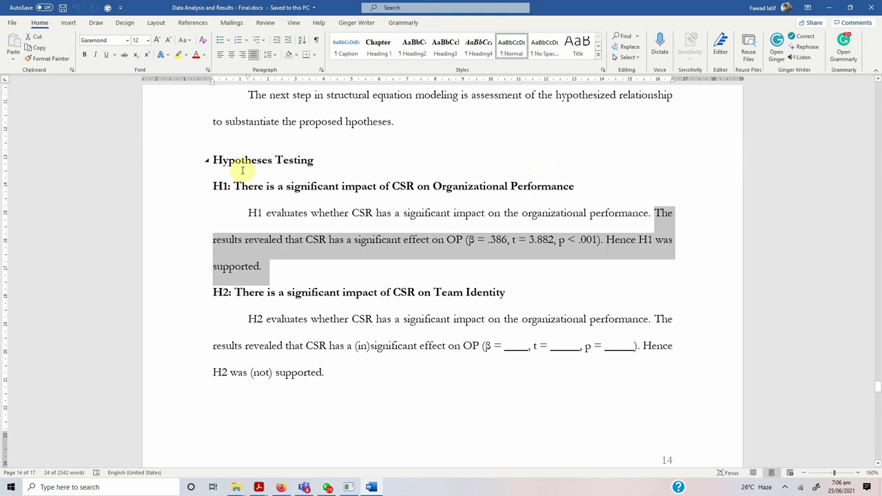
Replace Table 11's 'Original Sample (O)' header with 'Beta Coefficients'
scroll(240, 172, "down", 7)
scroll(241, 186, "down", 1)
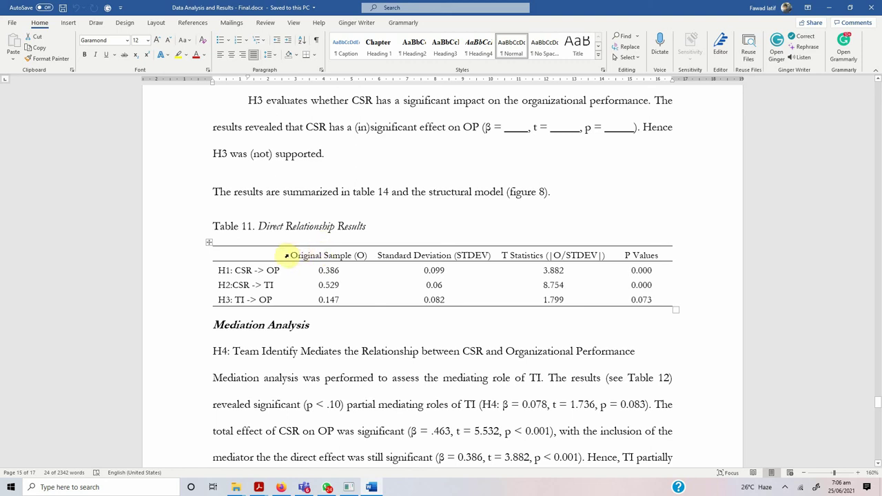
left_click(285, 256)
type("Beta Coefficients")
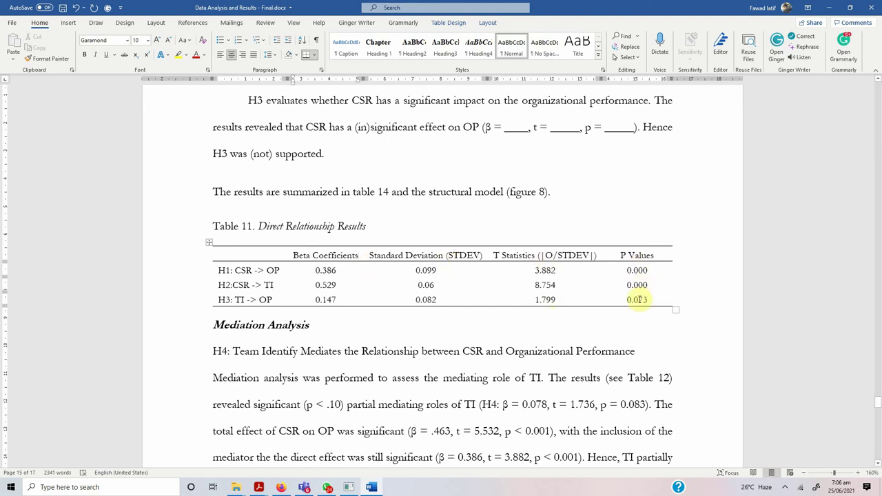
scroll(617, 298, "down", 4)
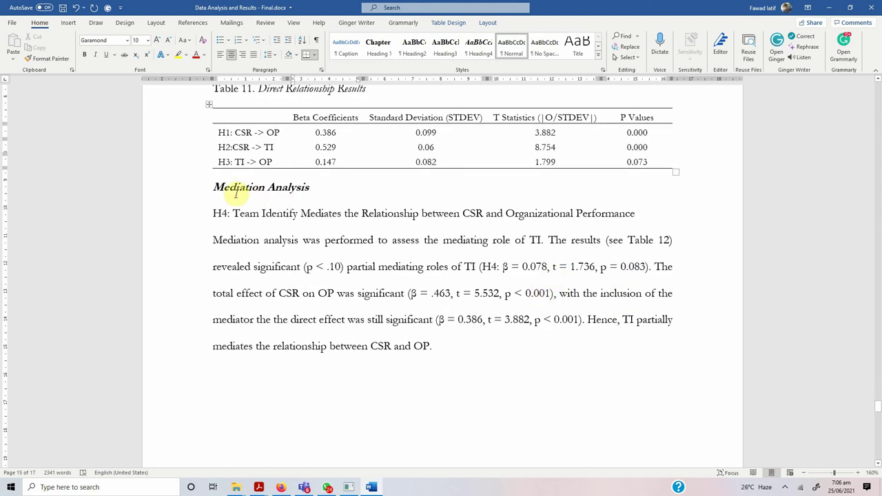
Review the Mediation Analysis heading and paragraph, noting TI's partial mediation, then reach Table 12
left_click_drag(208, 187, 317, 190)
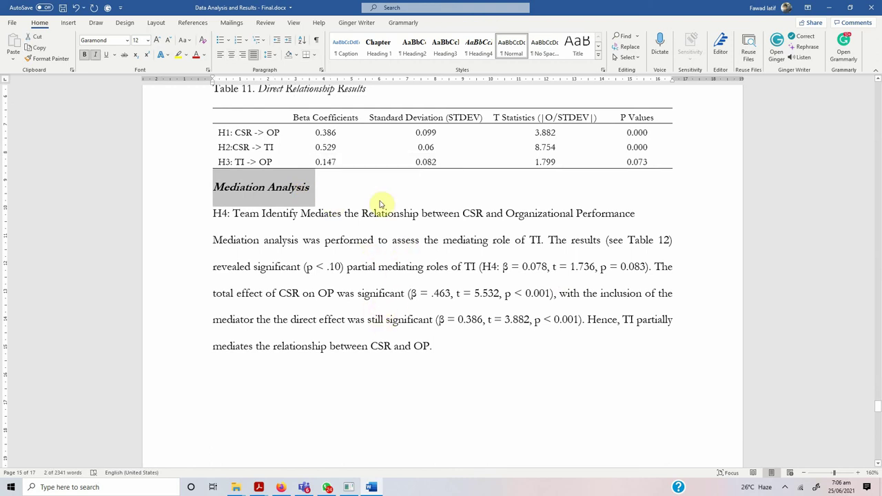
scroll(368, 306, "up", 15)
scroll(383, 153, "down", 15)
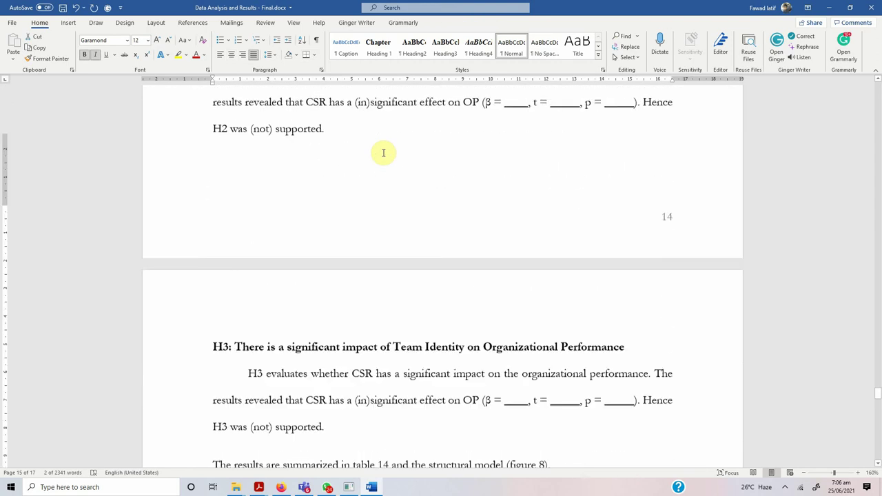
scroll(332, 151, "up", 1)
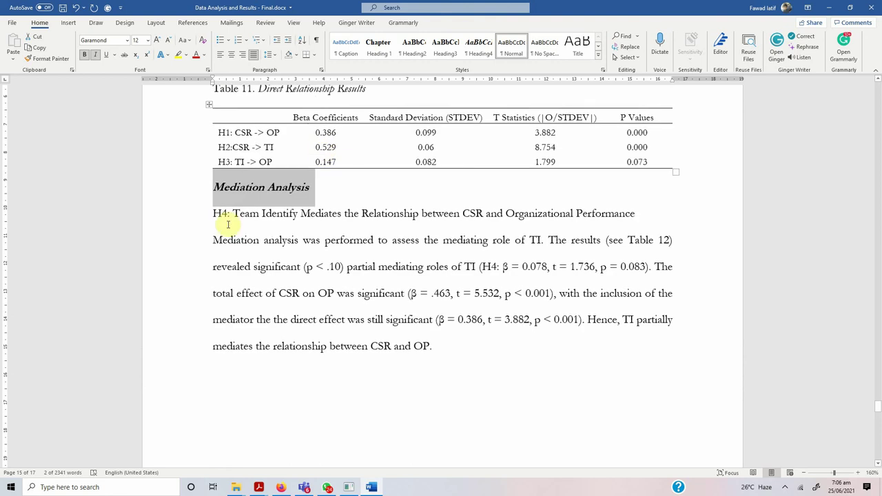
left_click(215, 240)
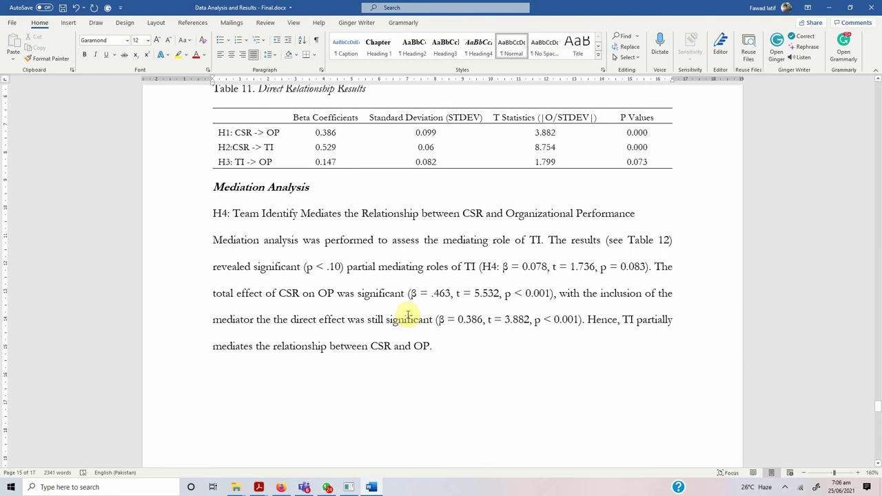
left_click(449, 345)
left_click_drag(623, 319, 685, 325)
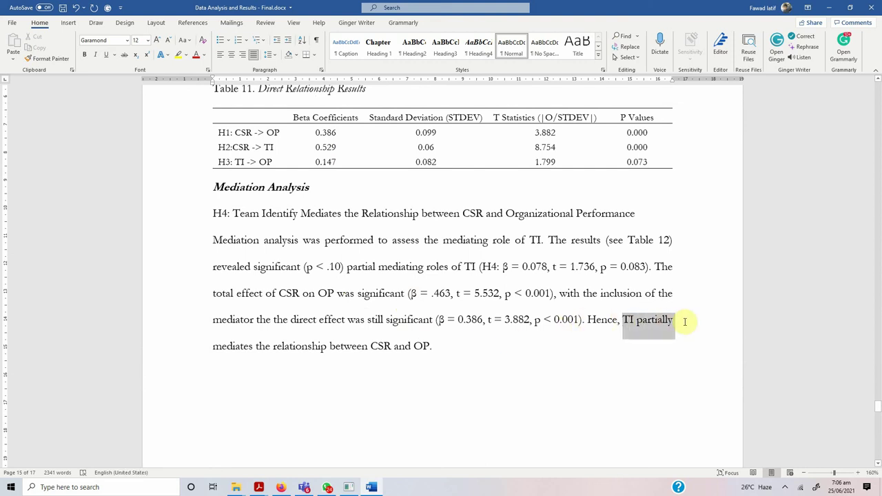
left_click(444, 339)
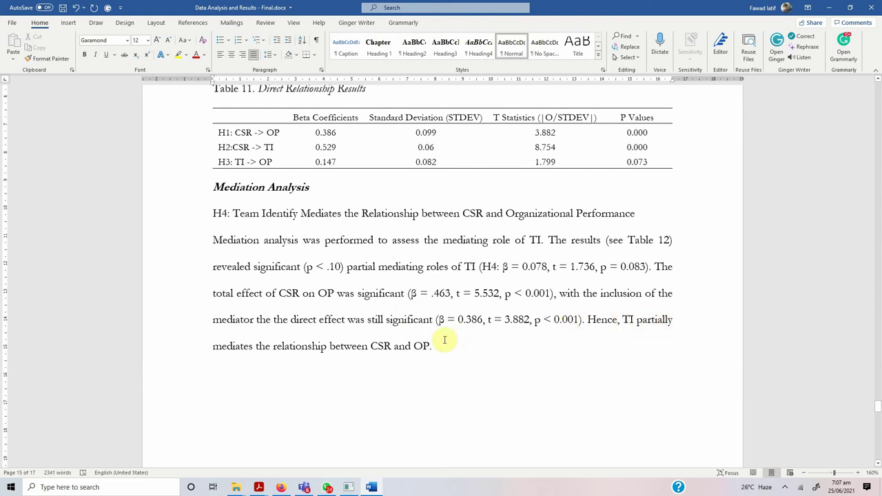
scroll(444, 340, "down", 10)
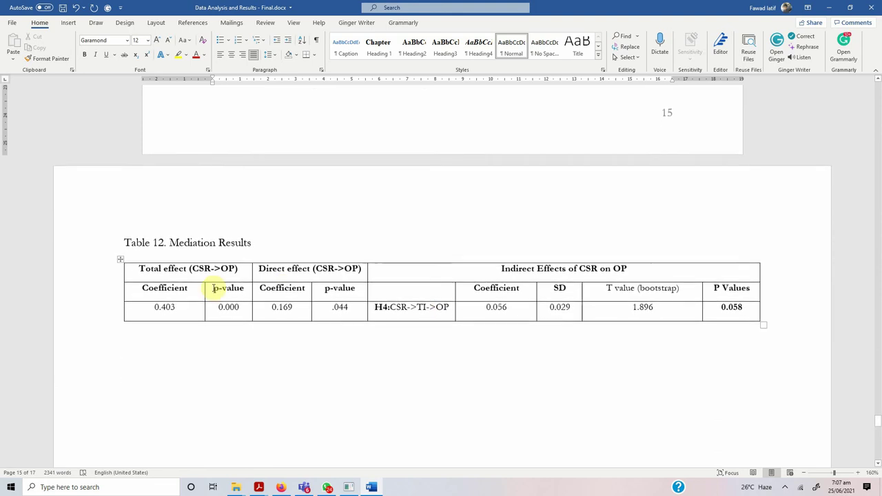
Check Table 12's Total effect and Indirect Effects headers and H4's TI path, then move toward Figure 11
left_click_drag(138, 268, 361, 269)
left_click_drag(502, 268, 627, 268)
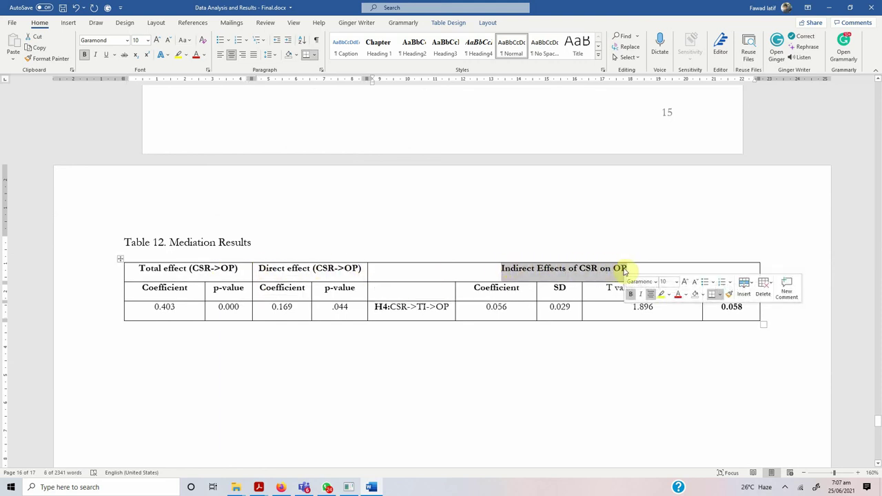
double_click(420, 308)
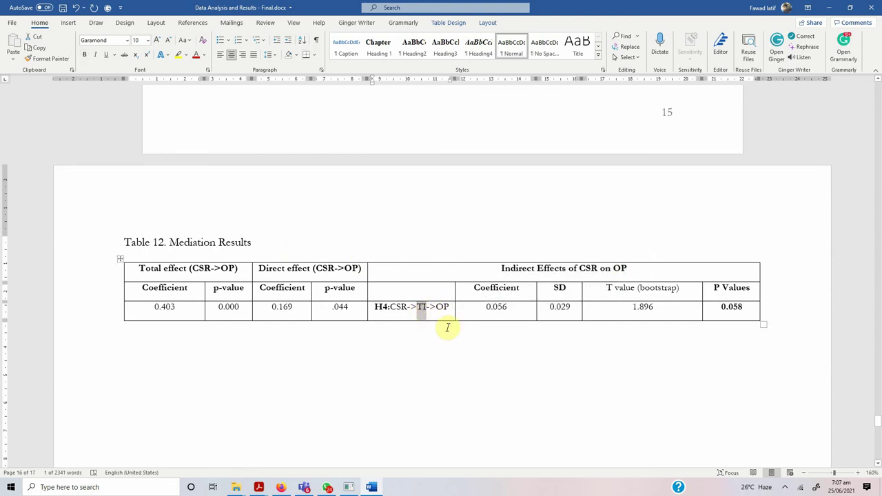
scroll(448, 328, "down", 15)
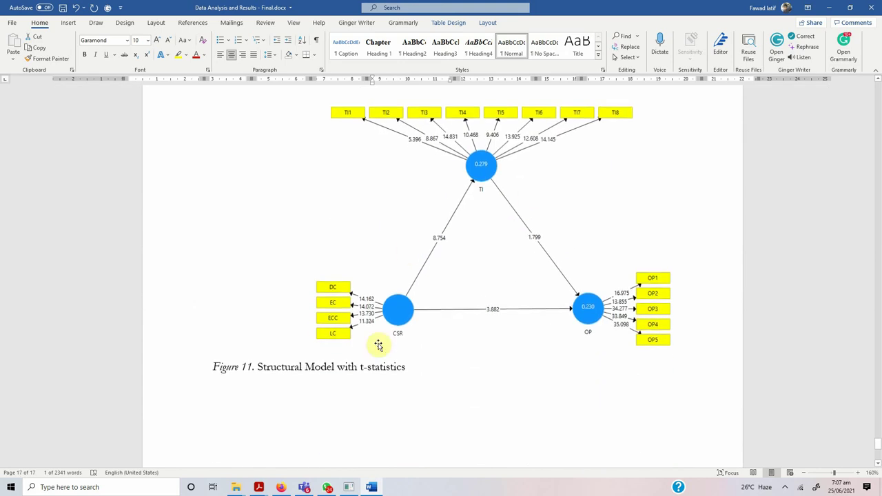